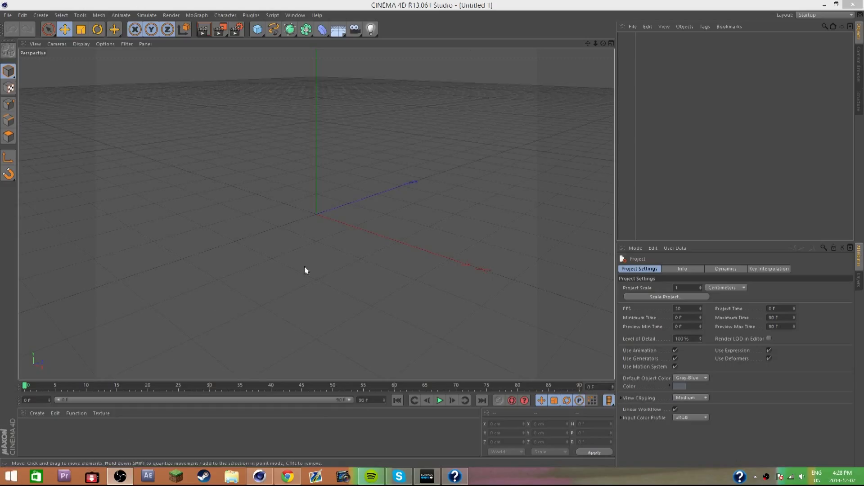
# Open the recent texturepack scene and dismiss the missing-plugins warning
pyautogui.click(8, 15)
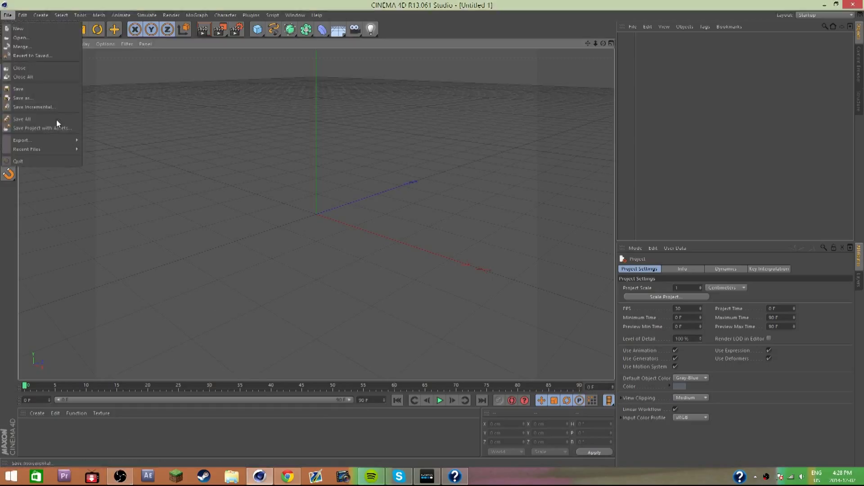
pyautogui.moveTo(58, 152)
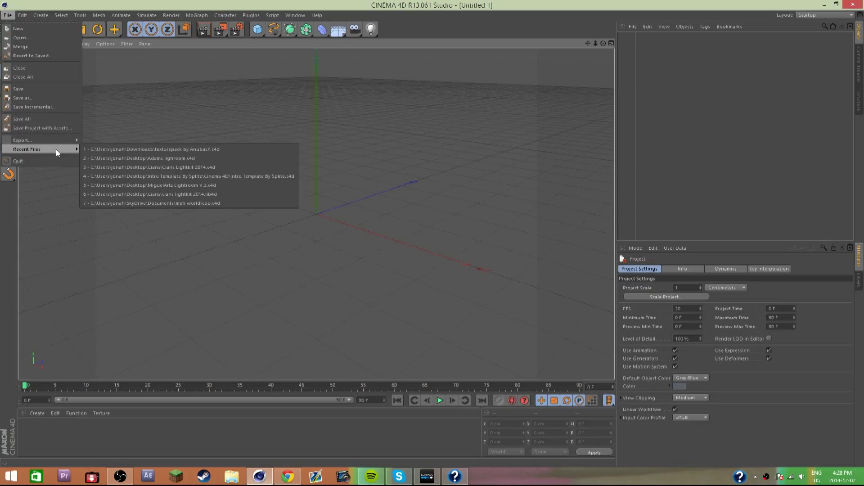
pyautogui.click(110, 150)
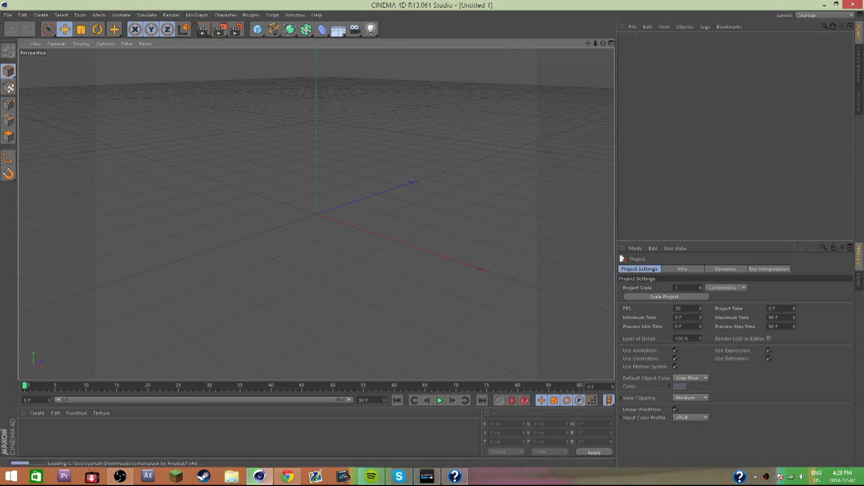
pyautogui.click(477, 273)
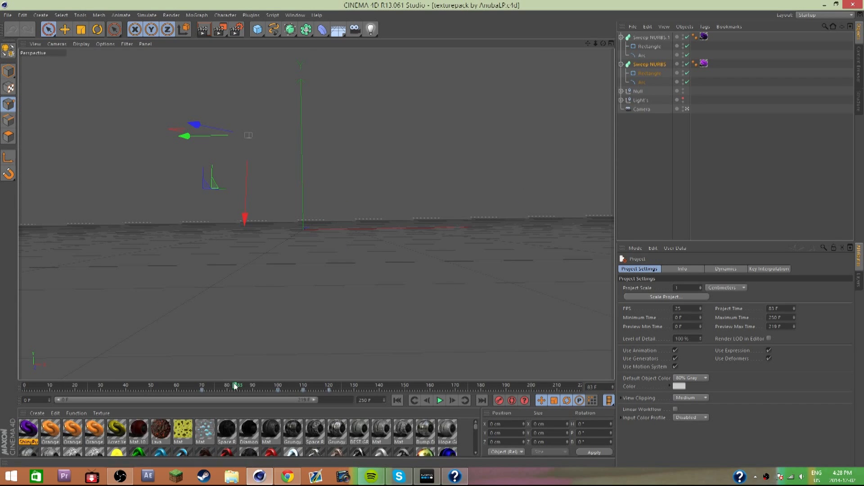
# Select both YOU JELLY Sweep NURBS objects, their splines and the null
pyautogui.moveTo(235, 386); pyautogui.dragTo(379, 418)
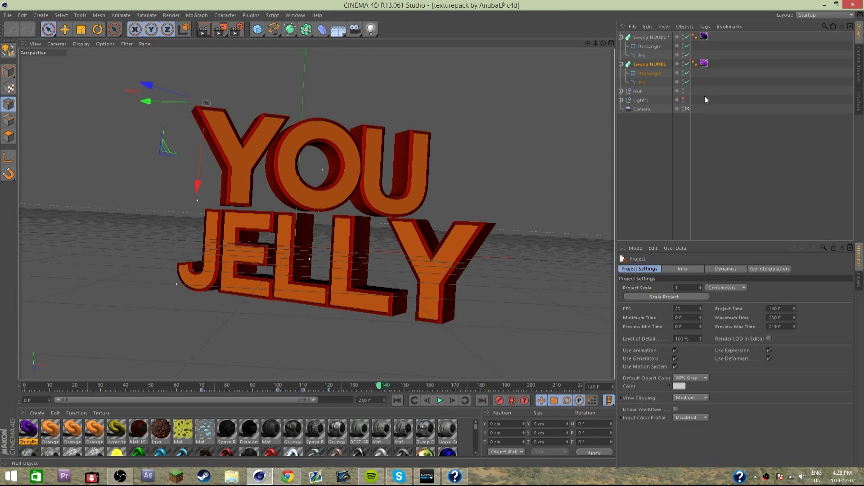
pyautogui.moveTo(709, 91); pyautogui.dragTo(581, 45)
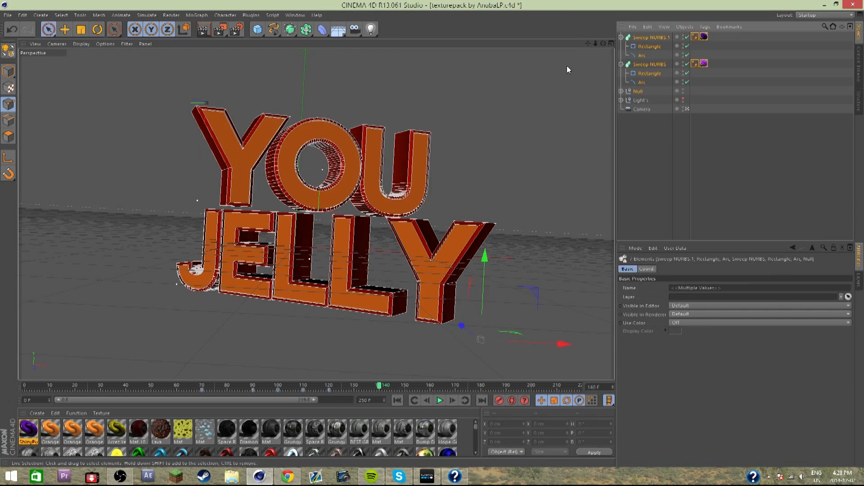
pyautogui.click(647, 65)
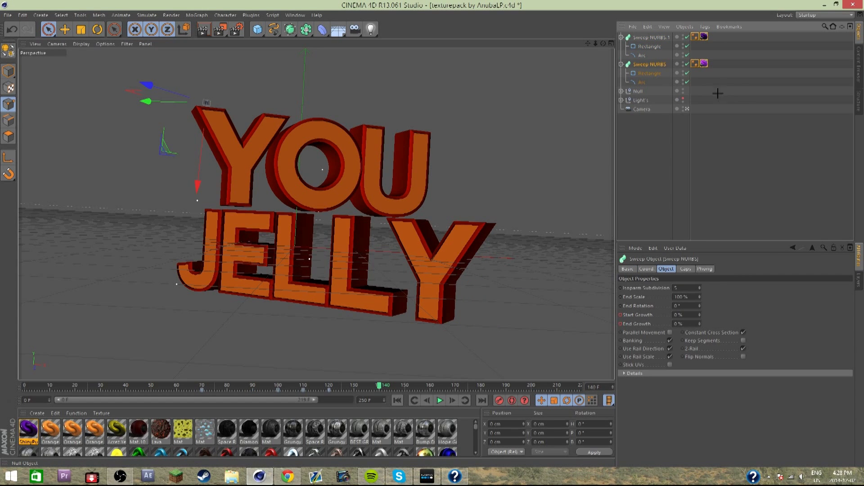
pyautogui.moveTo(716, 92); pyautogui.dragTo(619, 21)
# Delete the selected YOU JELLY objects and the Camera, then zoom toward the origin
pyautogui.press('Delete')
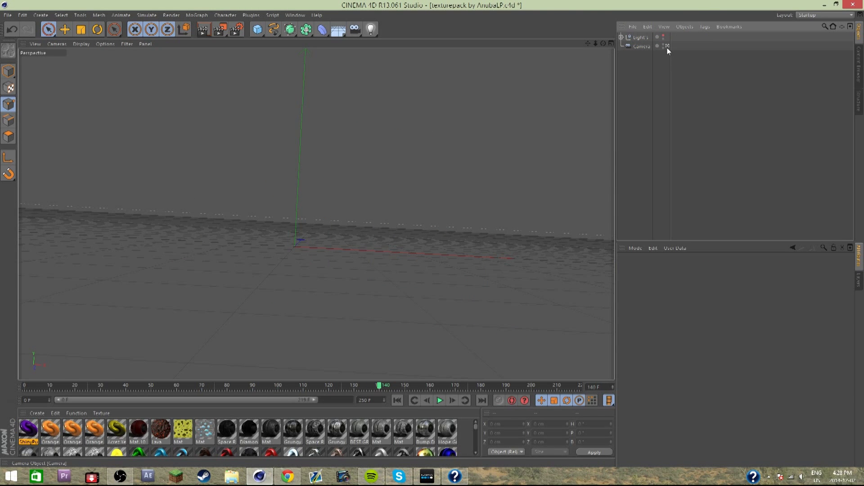
pyautogui.click(641, 47)
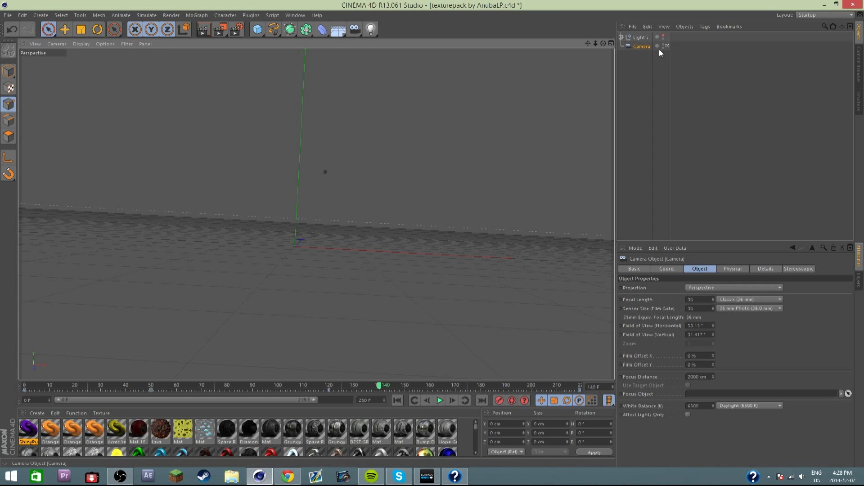
pyautogui.press('Delete')
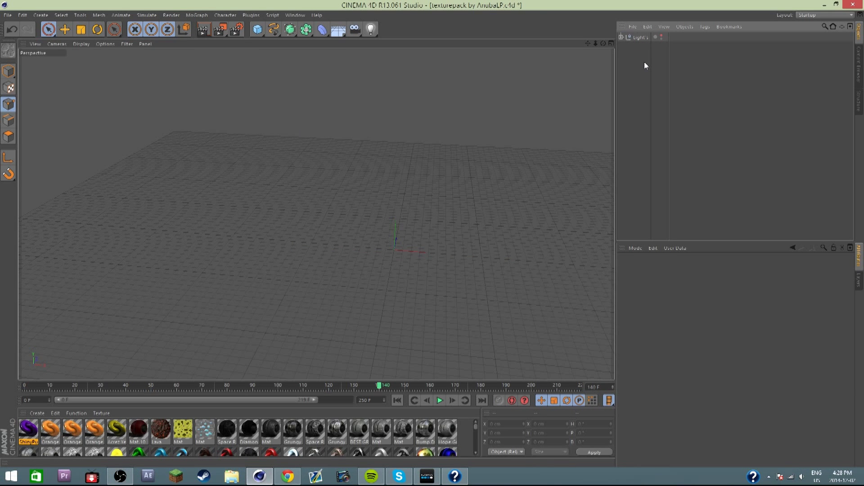
pyautogui.scroll(5, 427, 277)
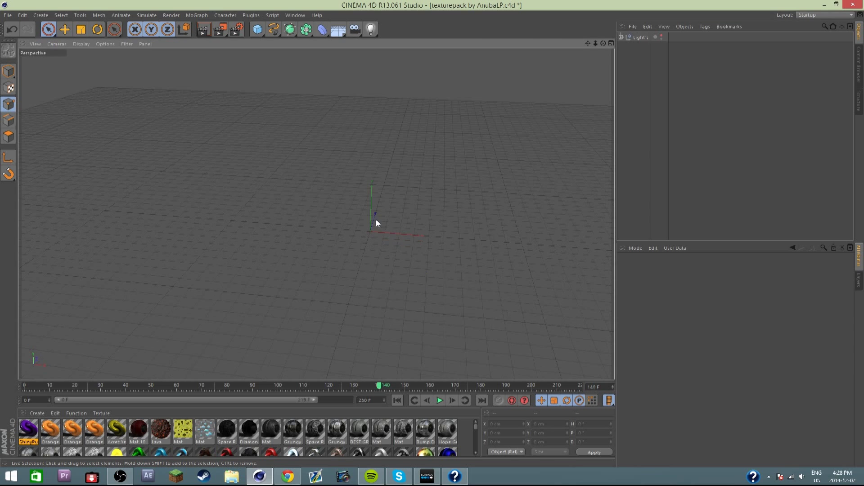
pyautogui.scroll(5, 390, 240)
pyautogui.moveTo(588, 43); pyautogui.dragTo(603, 45)
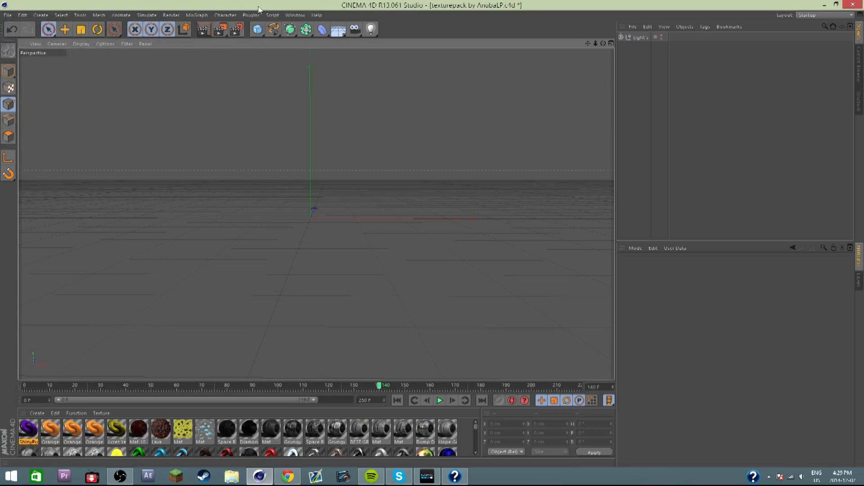
# Add a MoGraph MoText object and select its default word 'Text' for replacement
pyautogui.click(204, 16)
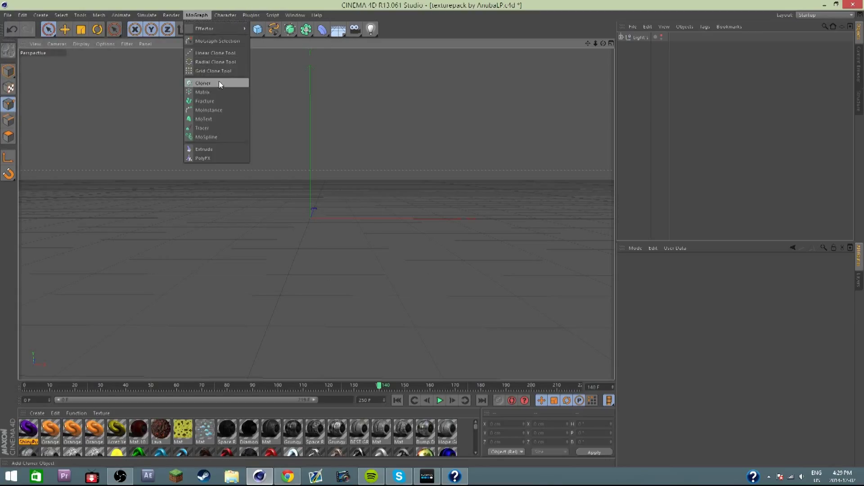
pyautogui.click(220, 118)
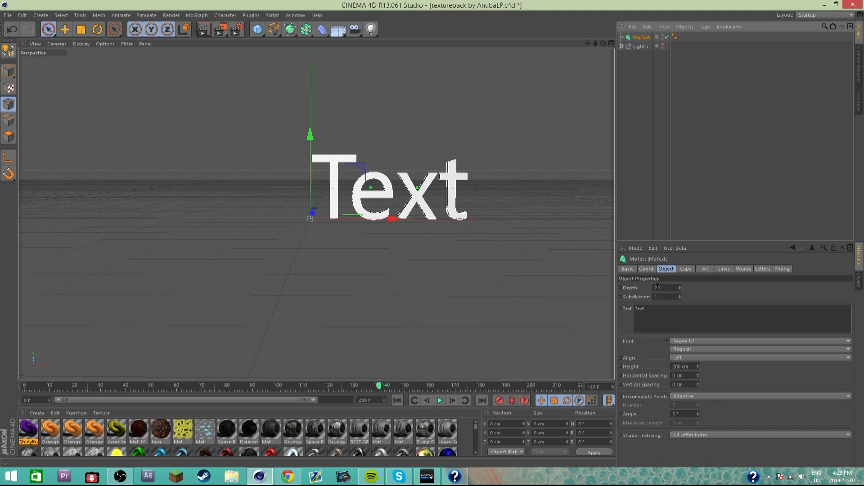
pyautogui.click(649, 316)
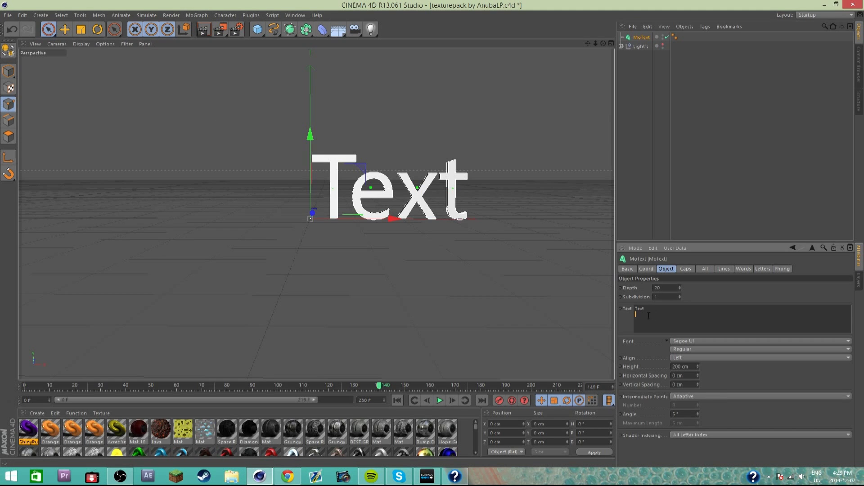
pyautogui.click(399, 476)
pyautogui.hotkey('alt', 'Tab')
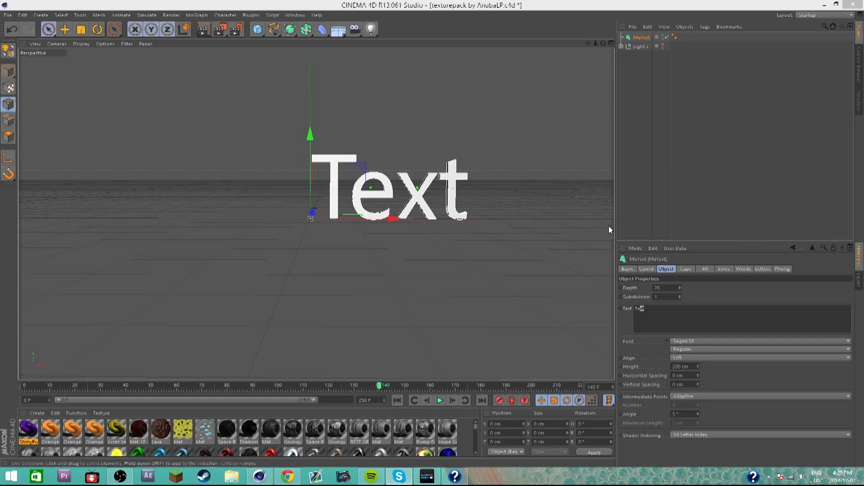
pyautogui.doubleClick(640, 309)
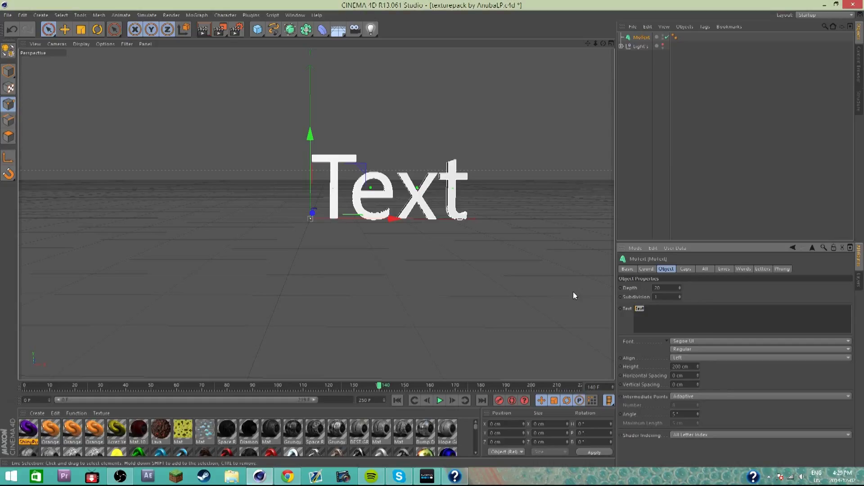
# Replace the MoText content with 'Ray And James' and 'Games' on a second line
pyautogui.write('Ray And ')
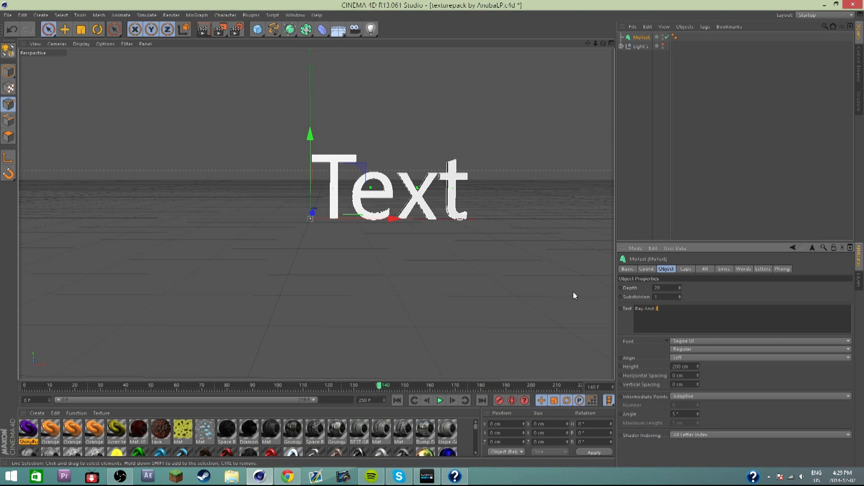
pyautogui.write('James')
pyautogui.write('Games')
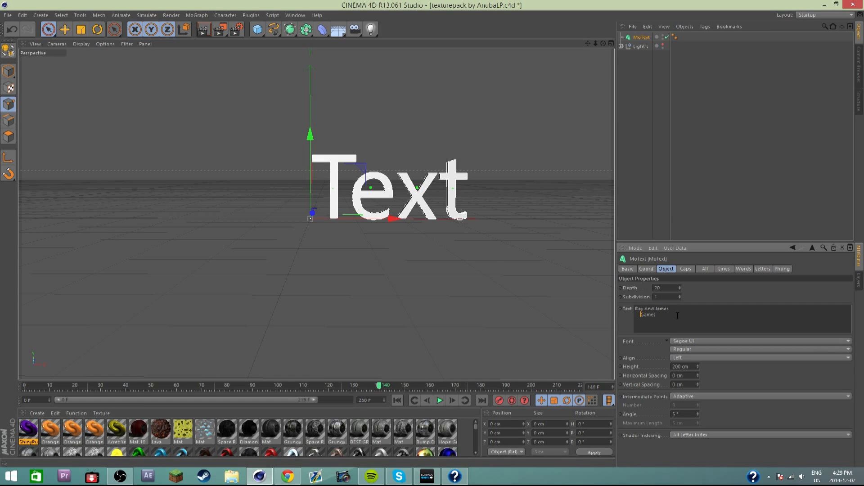
pyautogui.click(343, 177)
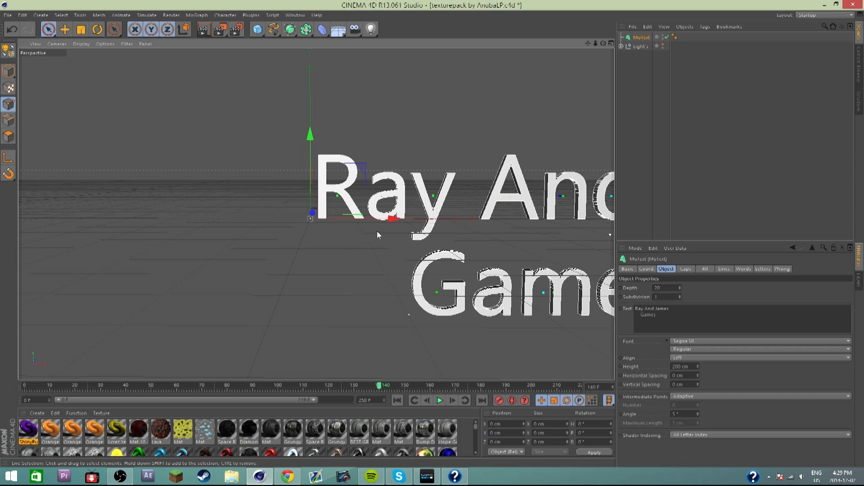
# Pan to show the whole text and push it further back in depth
pyautogui.keyDown('alt'); pyautogui.moveTo(377, 234); pyautogui.dragTo(116, 236, button='middle'); pyautogui.keyUp('alt')
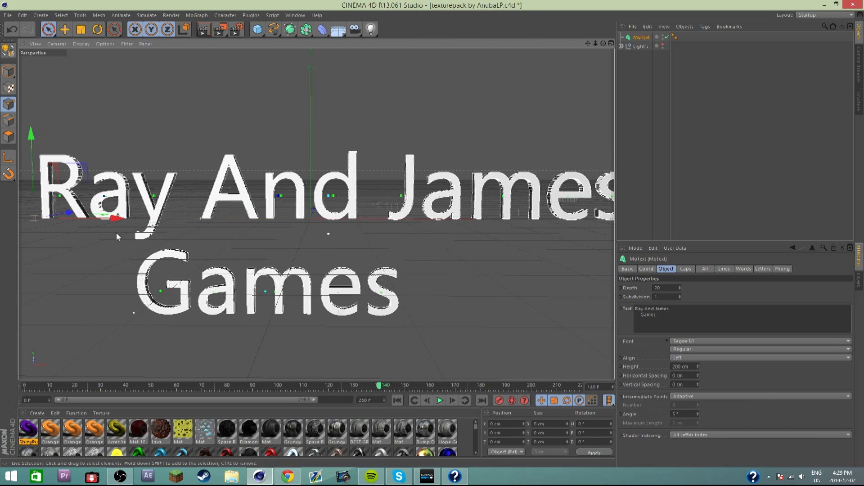
pyautogui.moveTo(68, 212); pyautogui.dragTo(121, 205)
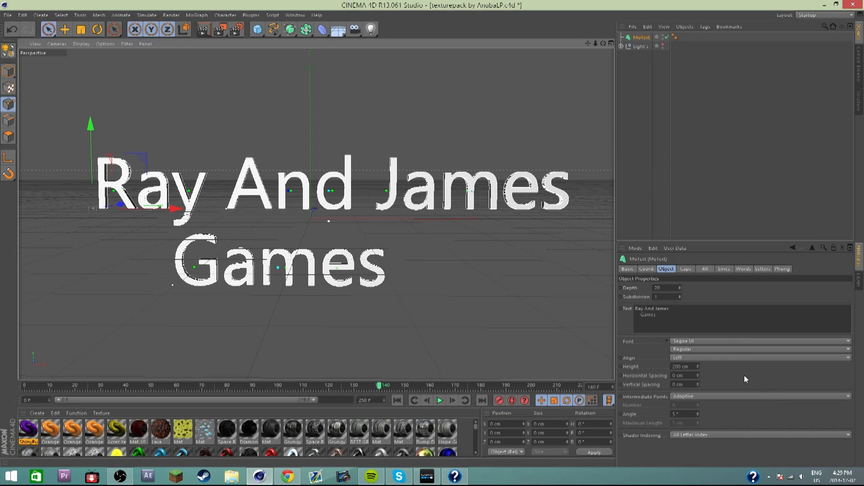
pyautogui.click(734, 341)
# Switch the MoText font to Couture, shift it left, and tighten horizontal spacing to -13 cm
pyautogui.scroll(20, 783, 199)
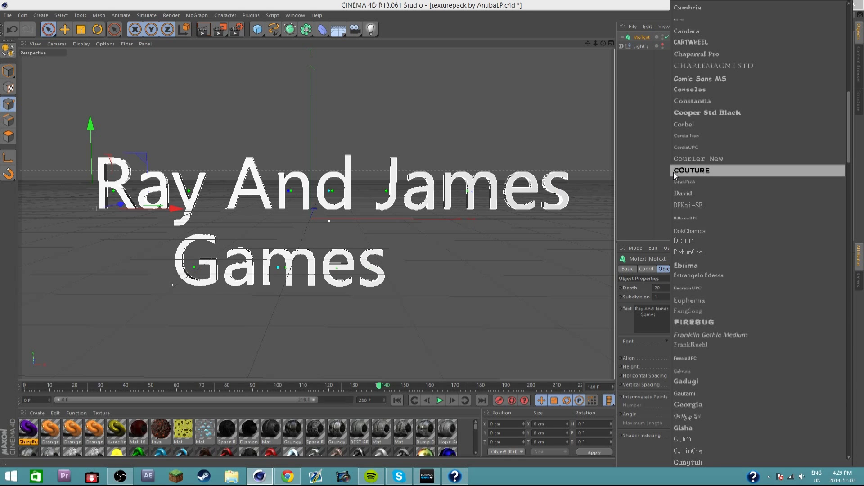
pyautogui.click(697, 171)
pyautogui.moveTo(175, 208); pyautogui.dragTo(74, 200)
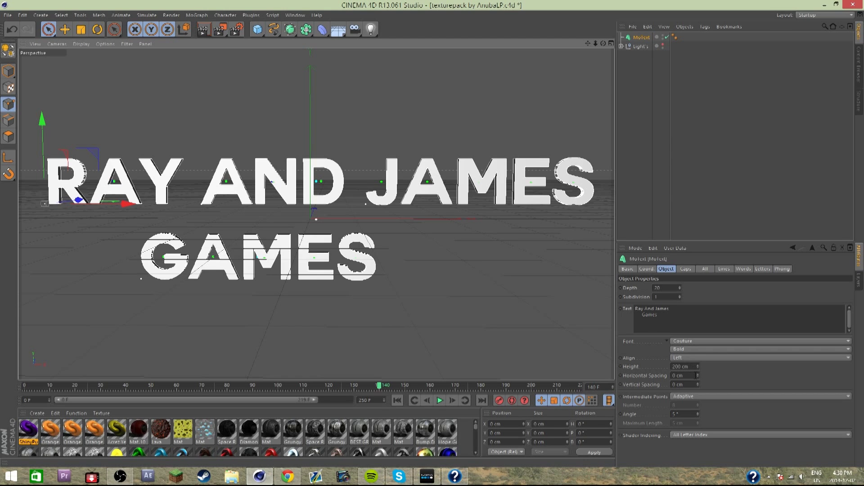
pyautogui.moveTo(698, 377); pyautogui.dragTo(697, 377)
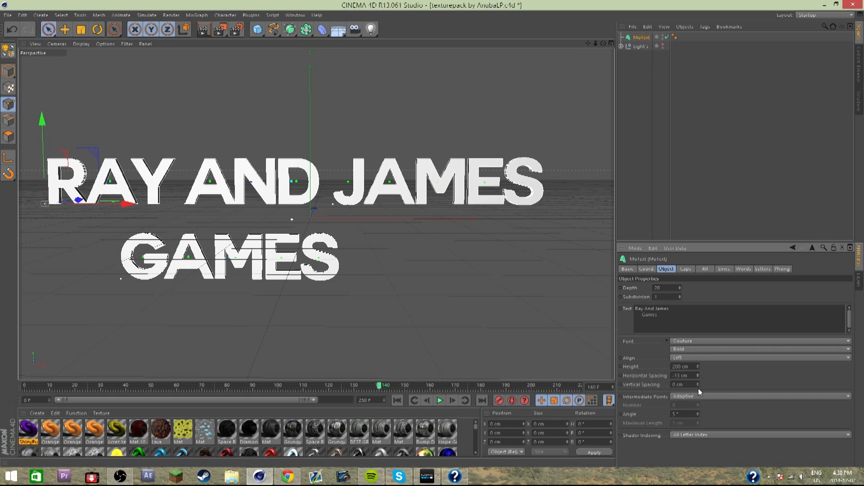
# Set vertical spacing to -77 cm, indent the GAMES line, and slide the text right
pyautogui.moveTo(698, 385); pyautogui.dragTo(698, 385)
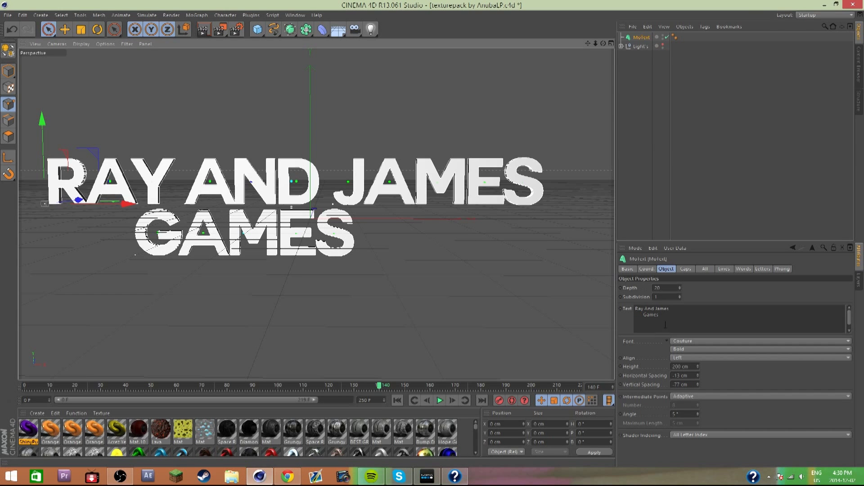
pyautogui.click(644, 319)
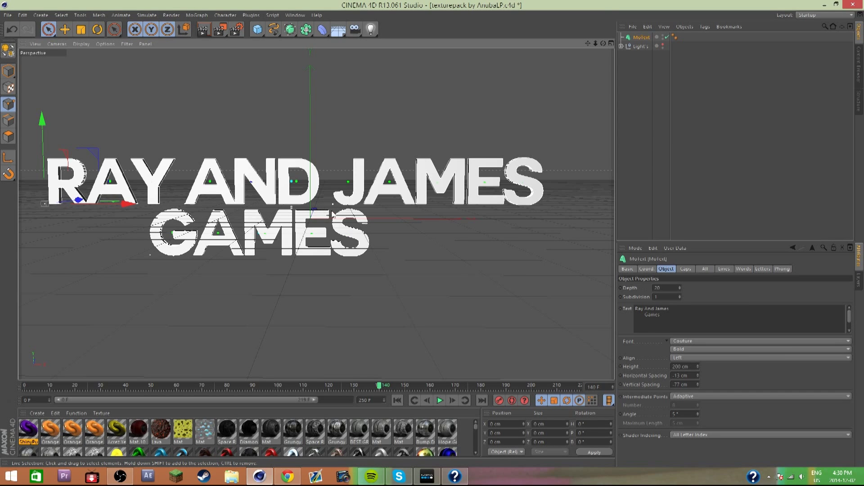
pyautogui.click(645, 315)
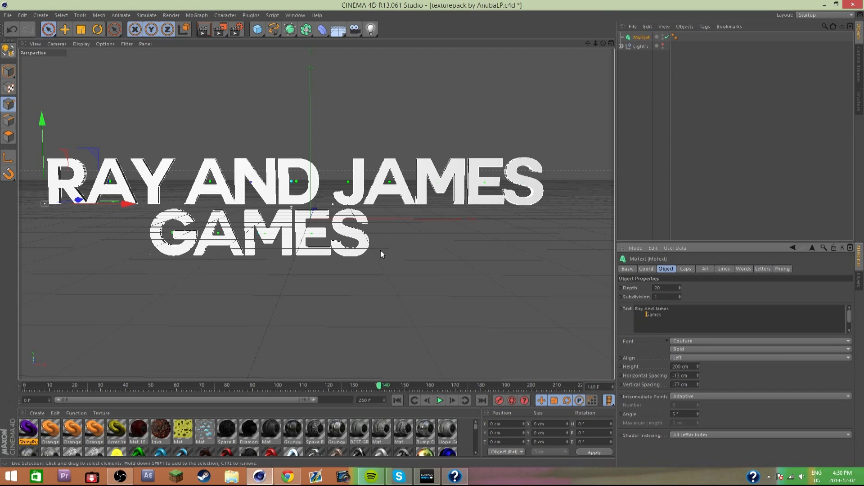
pyautogui.moveTo(110, 203); pyautogui.dragTo(145, 207)
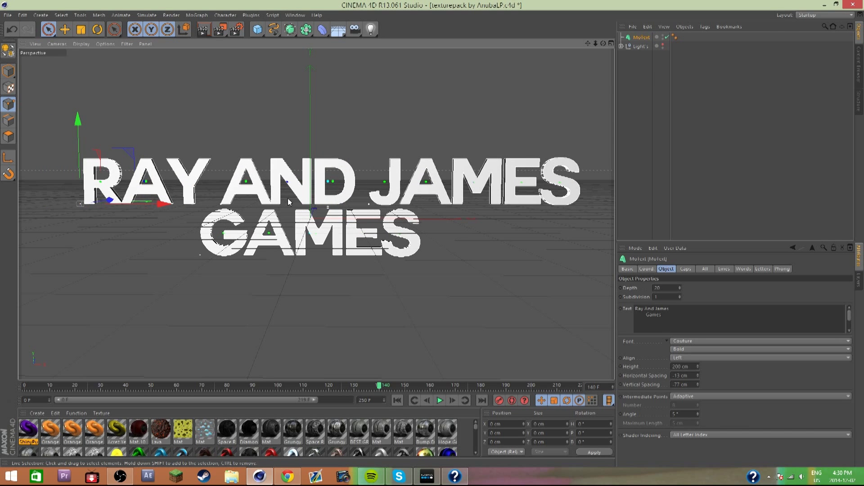
# Increase the MoText extrusion depth from 20 to 70
pyautogui.click(675, 287)
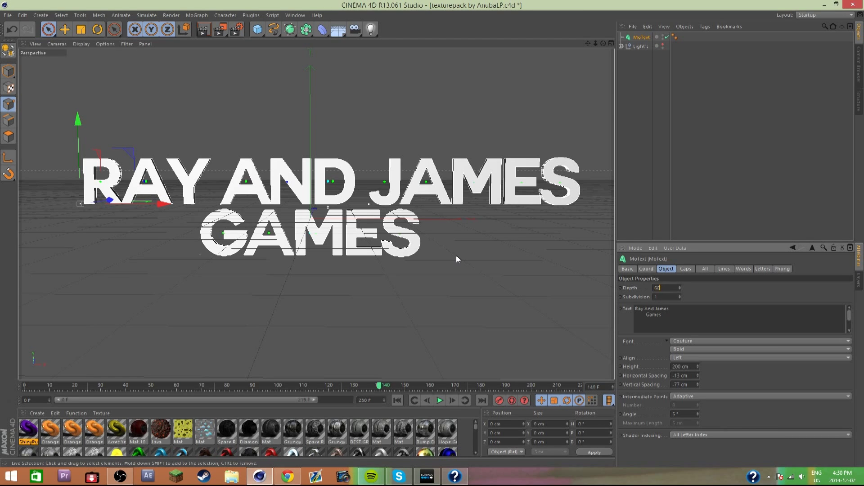
pyautogui.press('BackSpace')
pyautogui.press('BackSpace')
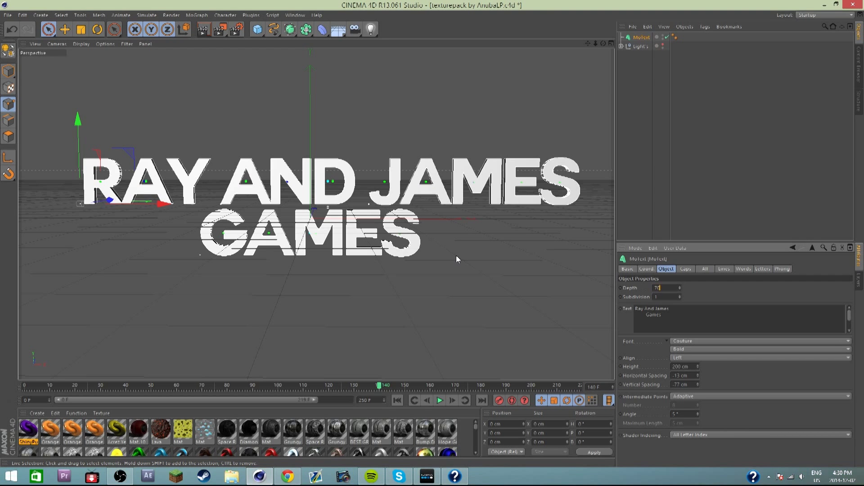
pyautogui.write('70')
pyautogui.press('Return')
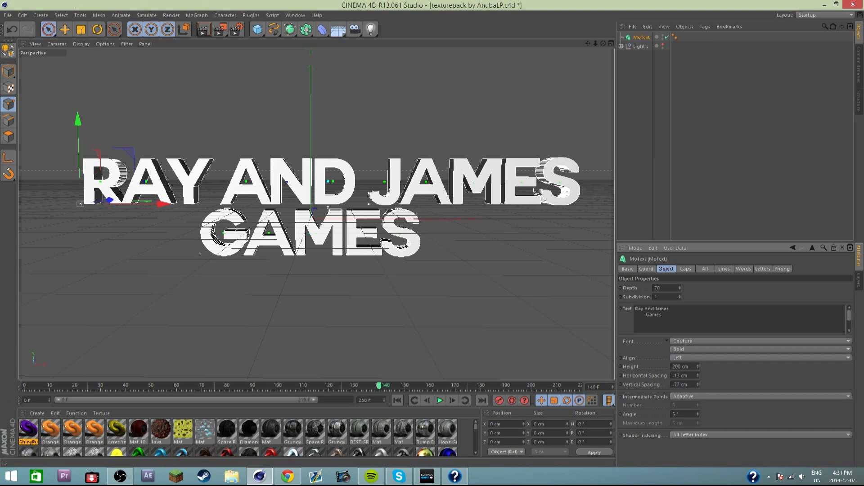
pyautogui.moveTo(28, 433); pyautogui.dragTo(489, 31)
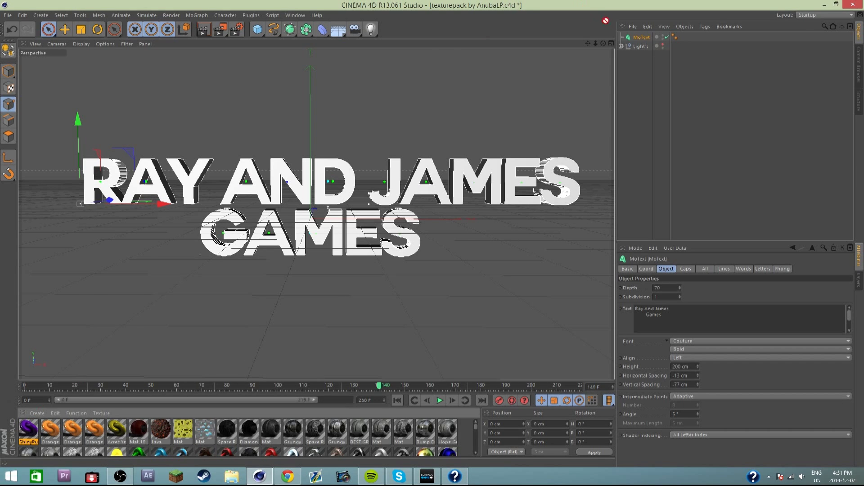
# Apply ShinyPurple to the MoText, duplicate it, and delete the material tag from MoText.1
pyautogui.moveTo(606, 20); pyautogui.dragTo(645, 39)
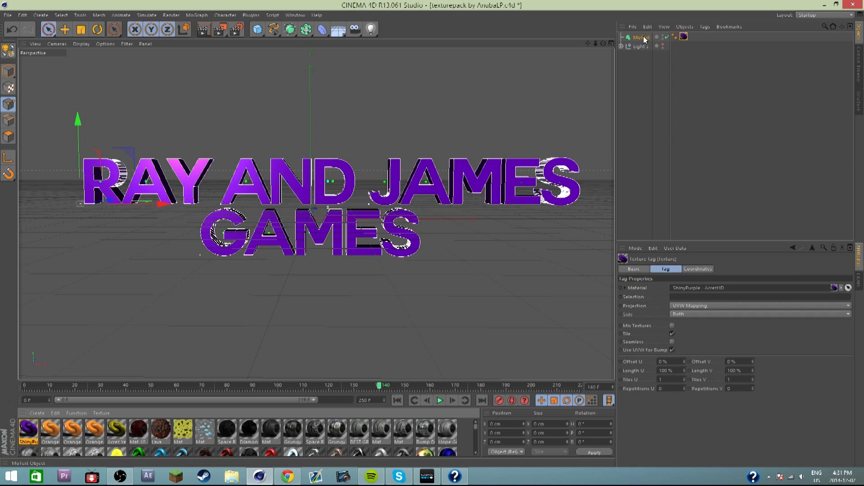
pyautogui.click(646, 39)
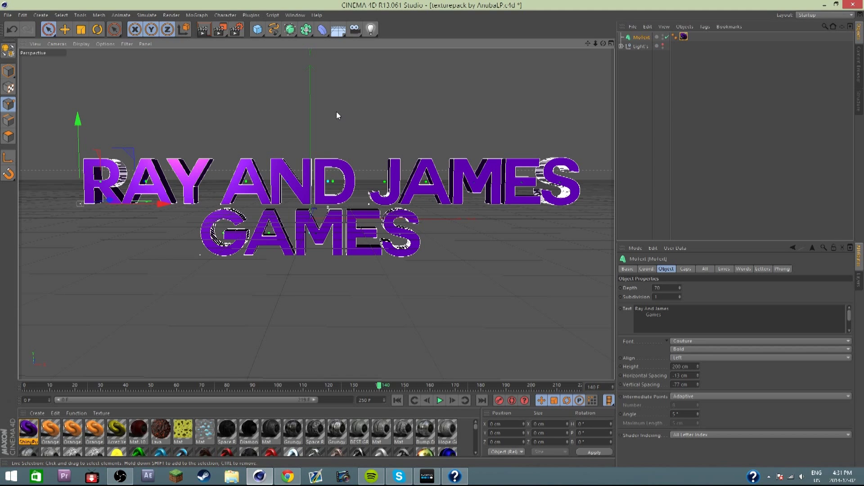
pyautogui.hotkey('ctrl', 'v')
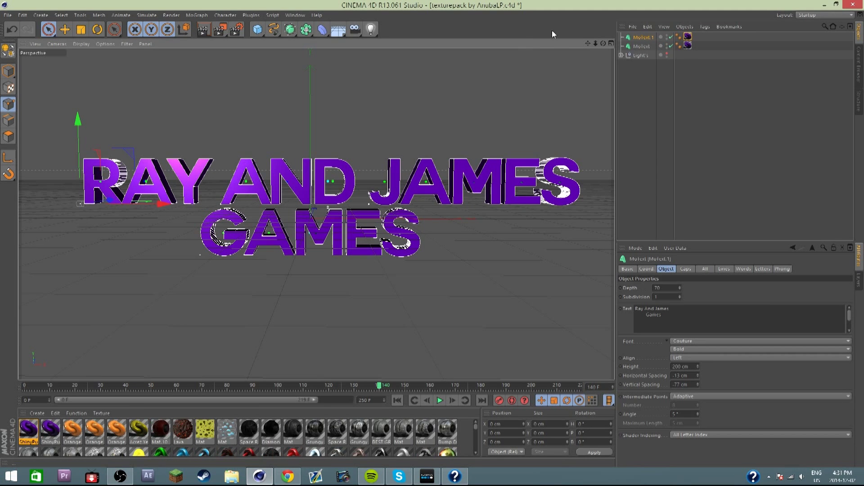
pyautogui.click(687, 38)
pyautogui.press('Delete')
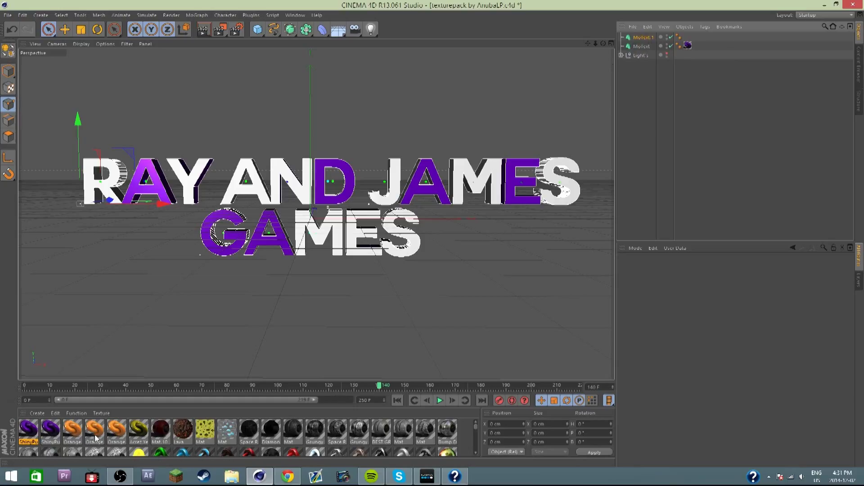
# Apply the Shiny Purple material to the duplicate MoText.1
pyautogui.scroll(-5, 476, 454)
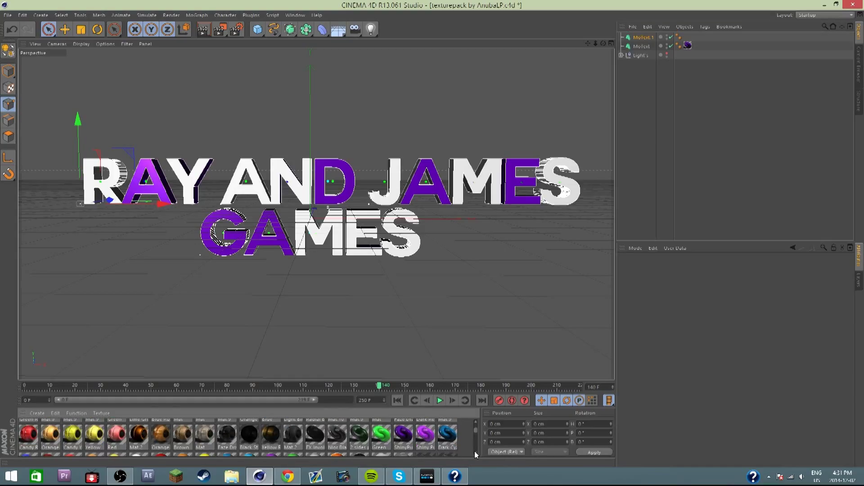
pyautogui.moveTo(425, 436); pyautogui.dragTo(646, 37)
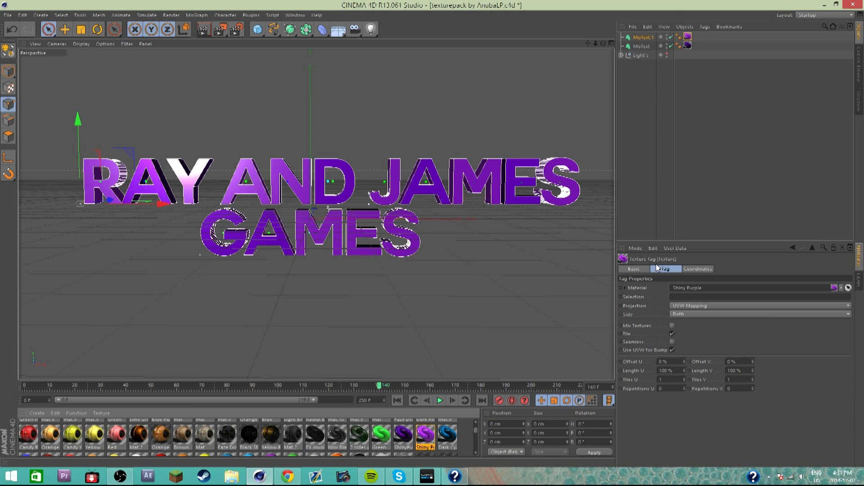
pyautogui.click(643, 38)
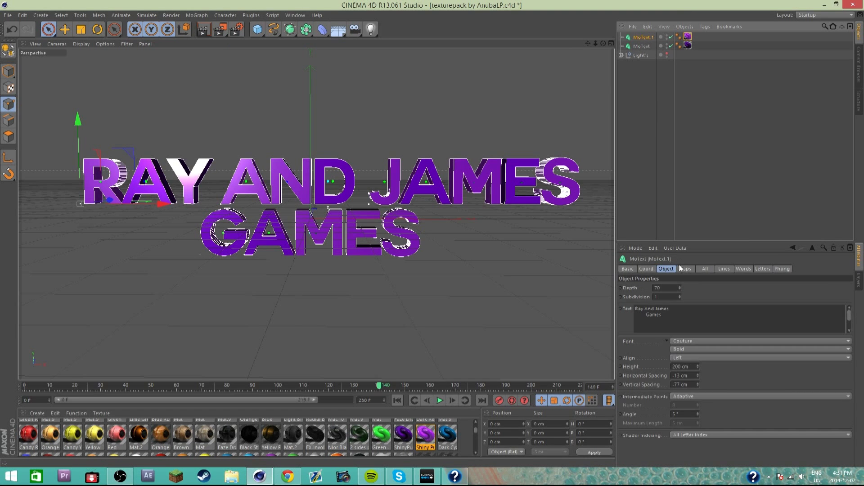
# Set both Start and End caps to Fillet and preview the result with a render
pyautogui.click(688, 270)
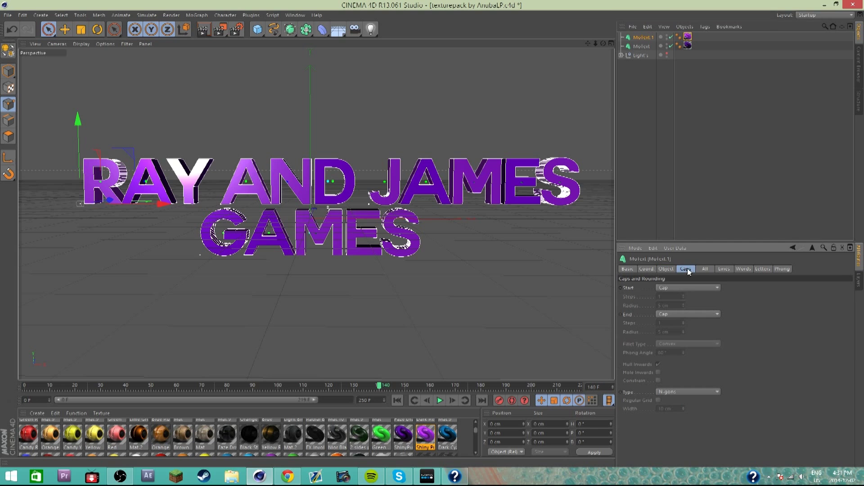
pyautogui.click(684, 287)
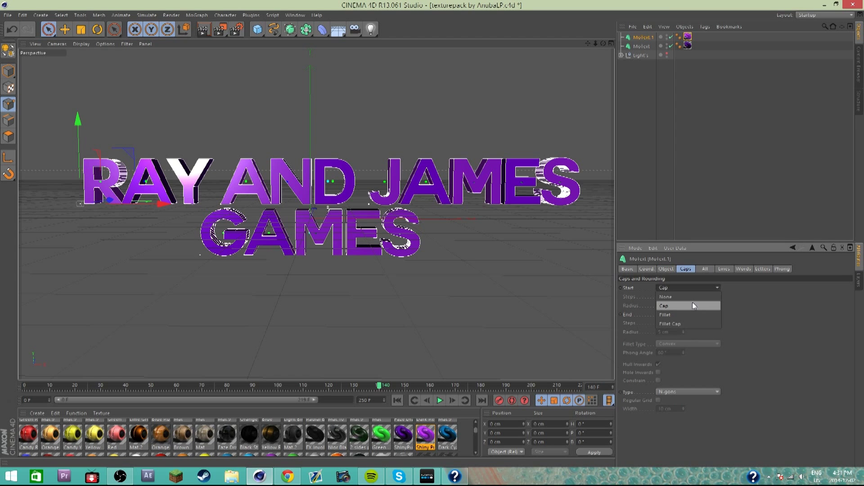
pyautogui.click(690, 313)
pyautogui.click(690, 313)
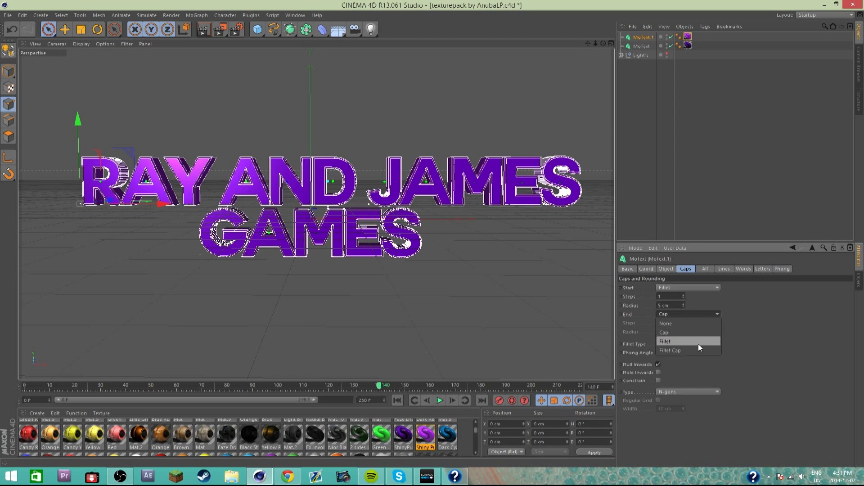
pyautogui.click(691, 337)
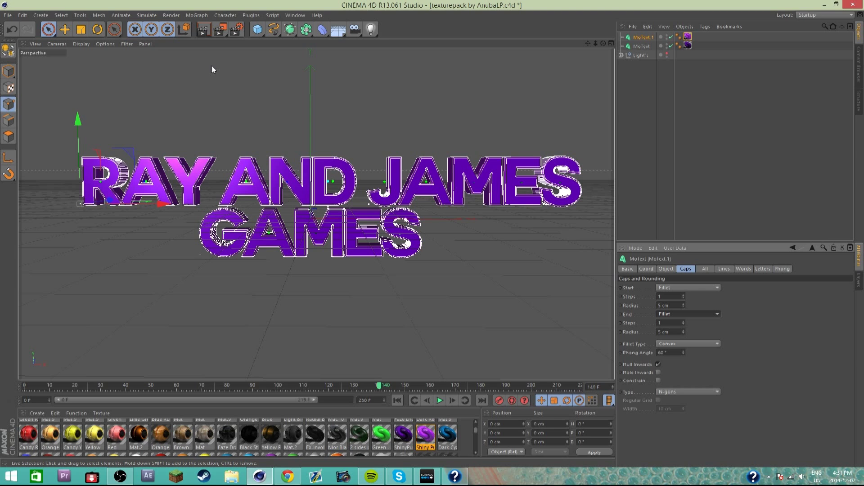
pyautogui.click(205, 30)
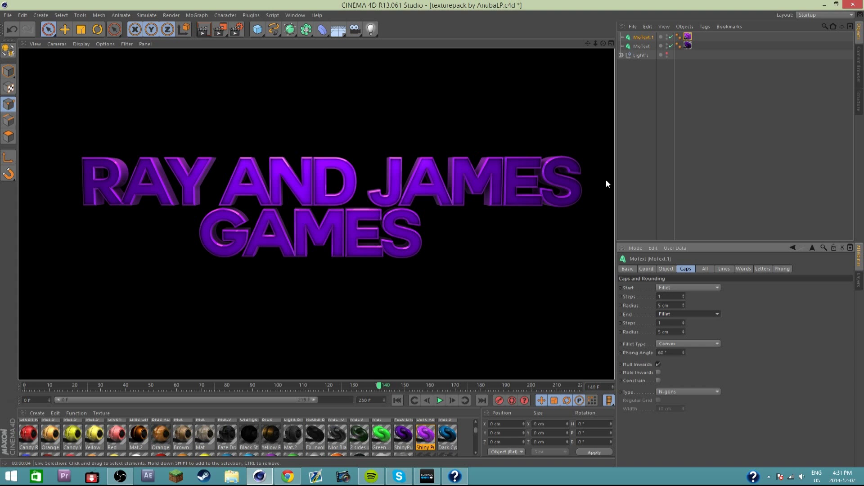
pyautogui.click(479, 275)
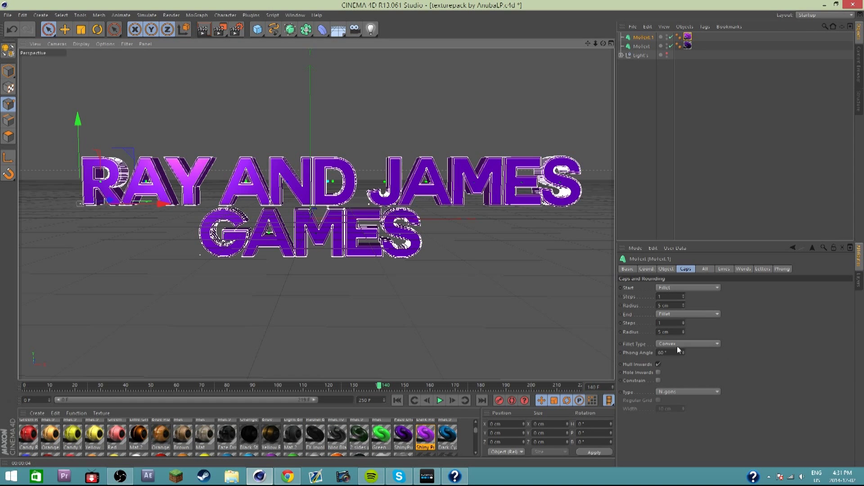
# Reduce MoText.1's Start and End cap fillet radius to 2 cm each
pyautogui.click(683, 307)
pyautogui.click(684, 307)
pyautogui.click(683, 307)
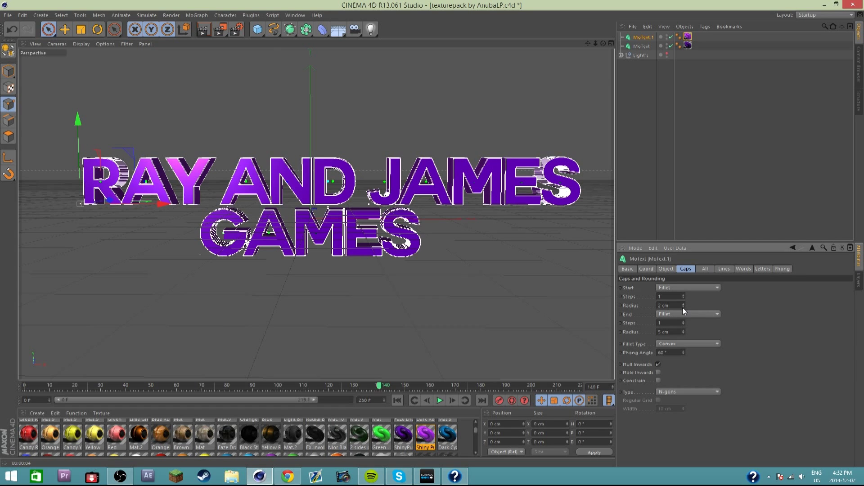
pyautogui.click(684, 333)
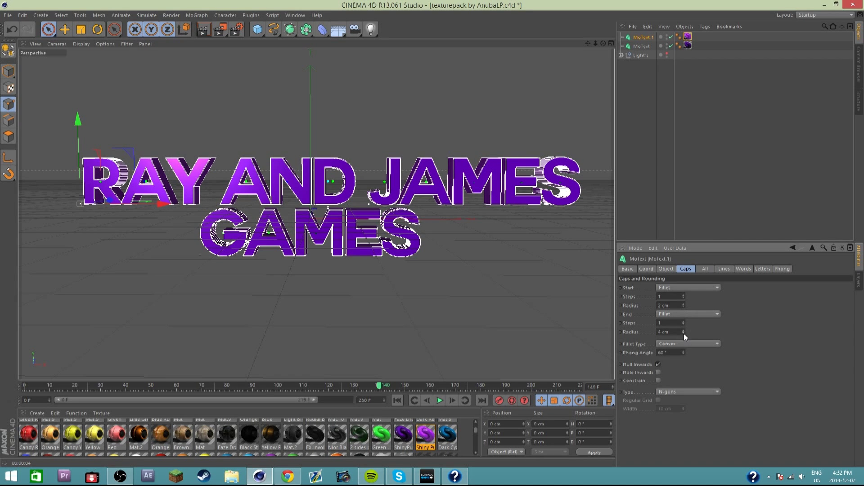
pyautogui.click(684, 333)
pyautogui.click(683, 333)
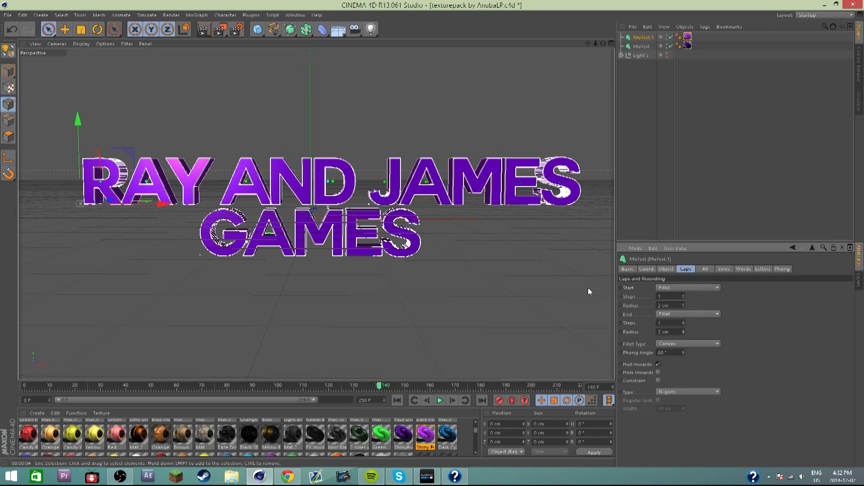
# Change MoText.1's Depth from 70 to 50 and orbit to view it at an angle
pyautogui.click(627, 269)
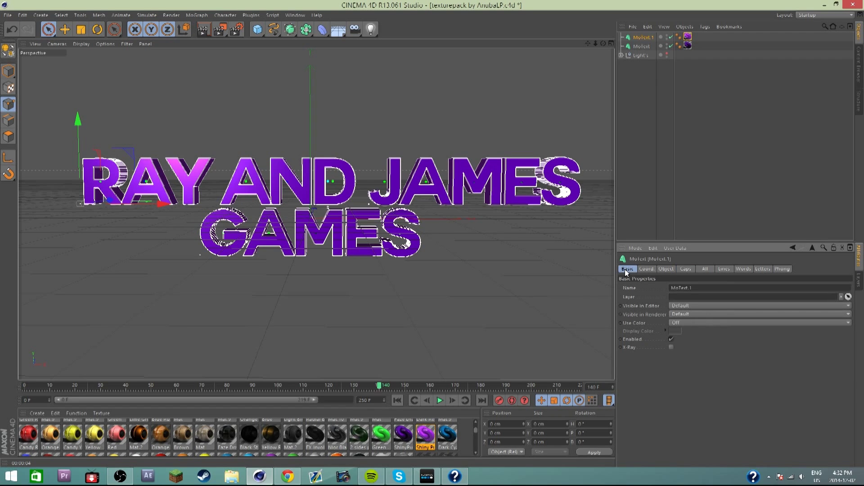
pyautogui.click(646, 269)
pyautogui.click(665, 269)
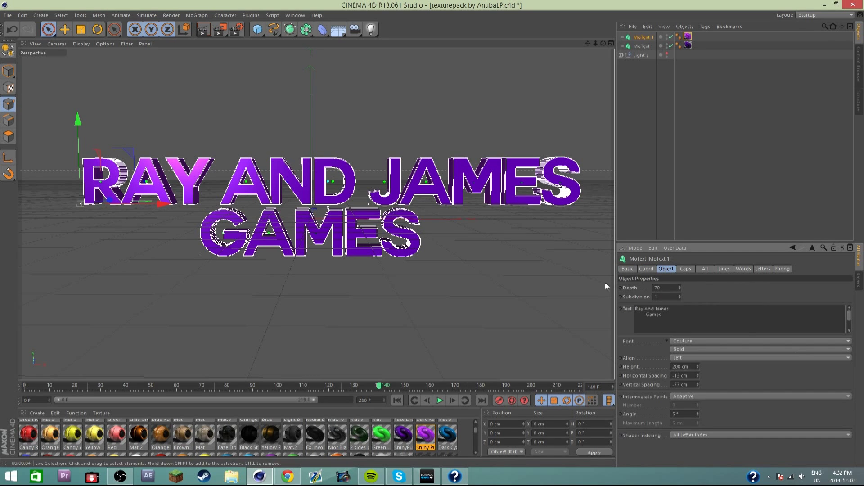
pyautogui.click(664, 287)
pyautogui.press('Return')
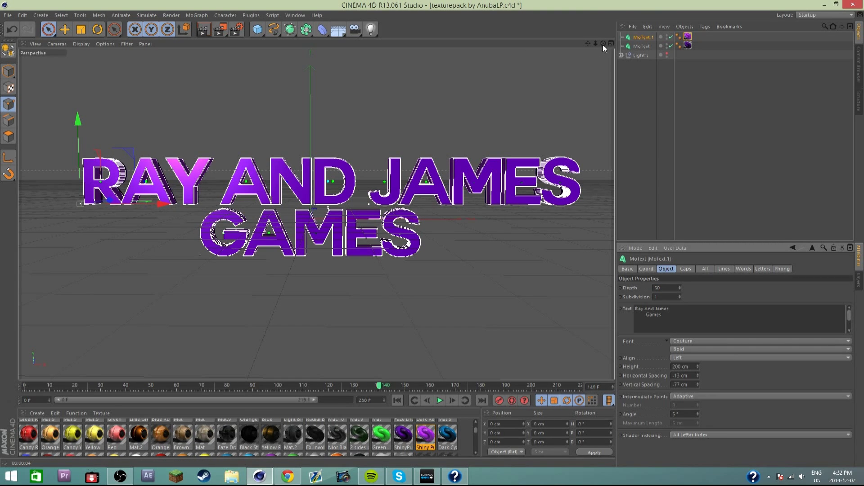
pyautogui.moveTo(603, 45); pyautogui.dragTo(606, 46)
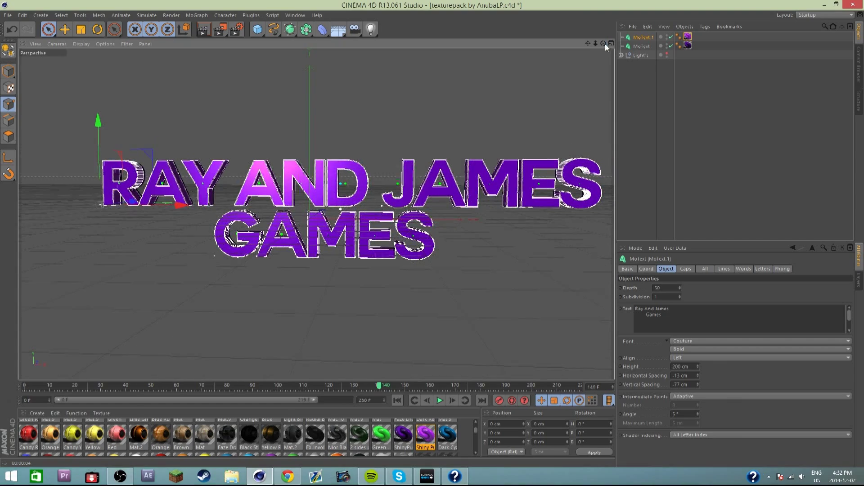
# Select the original MoText and orbit and zoom the view to a steep side angle
pyautogui.click(637, 47)
pyautogui.moveTo(603, 44); pyautogui.dragTo(594, 53)
pyautogui.scroll(10, 486, 215)
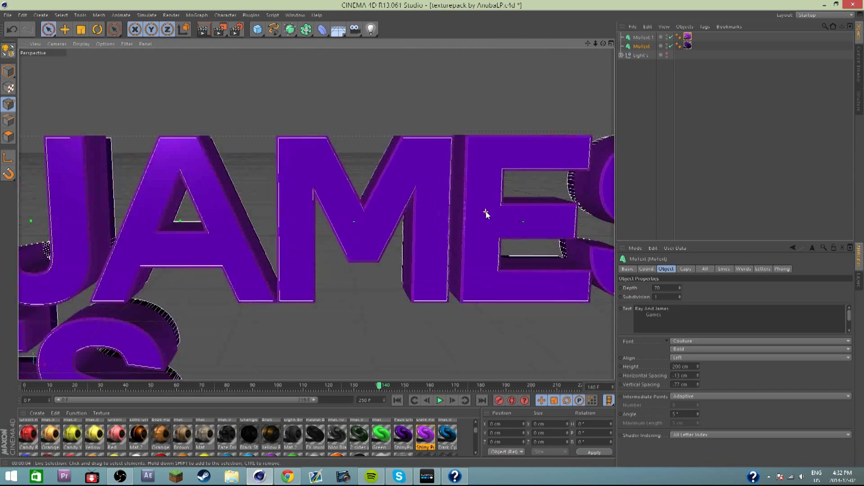
pyautogui.scroll(10, 487, 214)
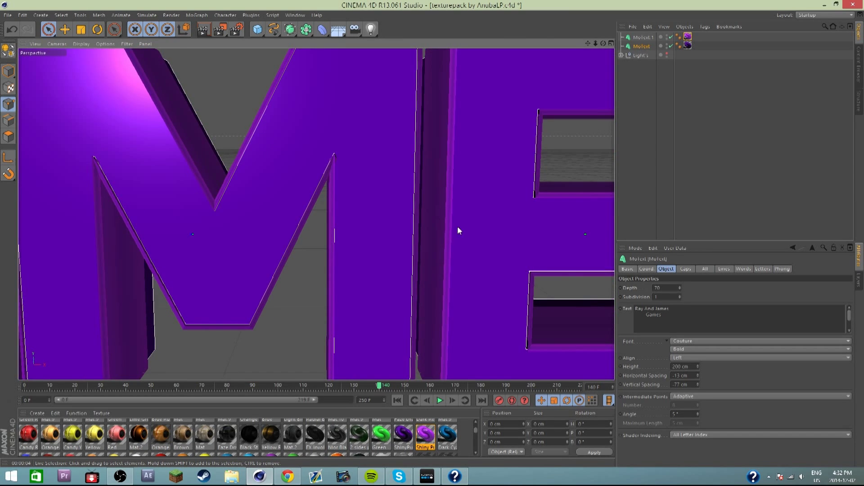
pyautogui.scroll(-5, 458, 230)
pyautogui.moveTo(603, 43); pyautogui.dragTo(272, 51)
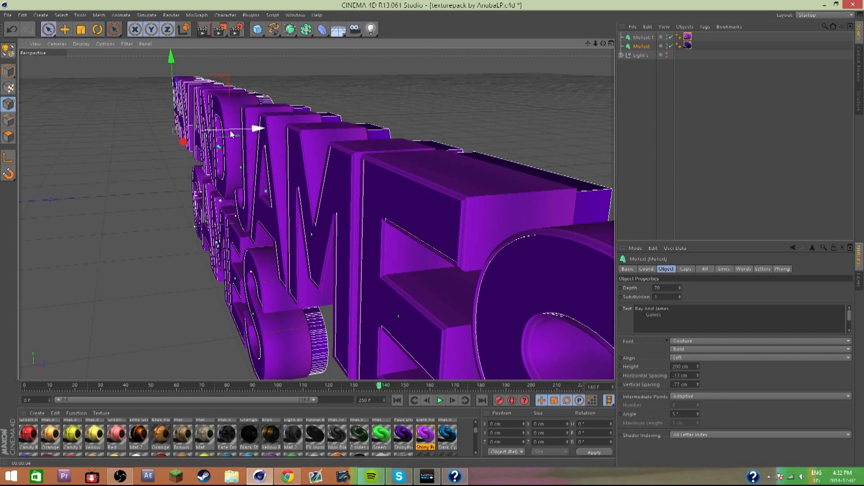
# Undo the accidental X move, select MoText.1, and orbit to face the title head-on
pyautogui.moveTo(256, 131); pyautogui.dragTo(246, 131)
pyautogui.hotkey('ctrl', 'z')
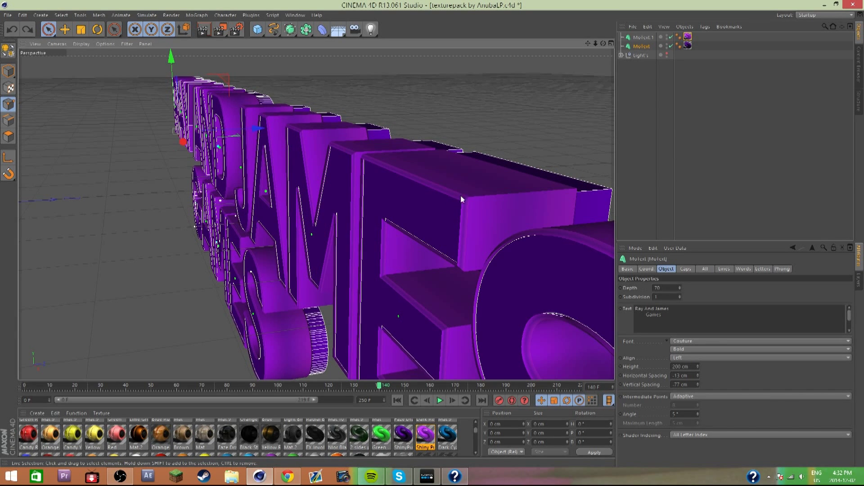
pyautogui.click(293, 91)
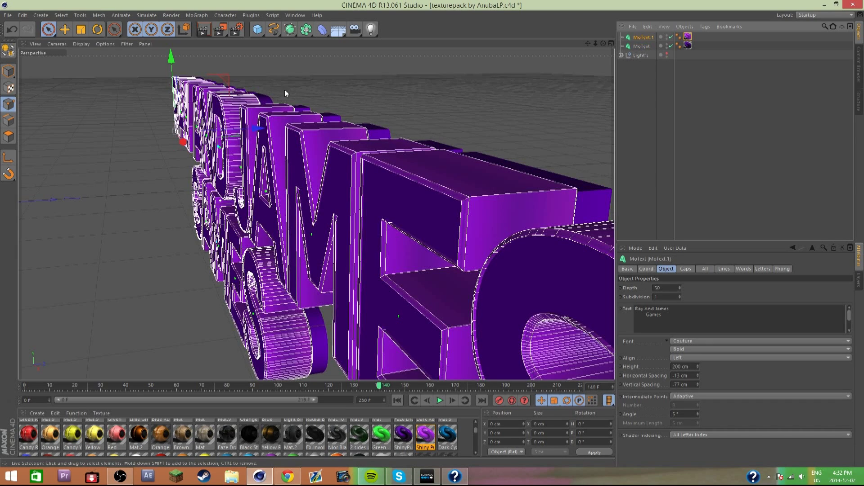
pyautogui.moveTo(251, 130)
pyautogui.mouseDown()
pyautogui.moveTo(187, 139)
pyautogui.moveTo(254, 129)
pyautogui.mouseUp()
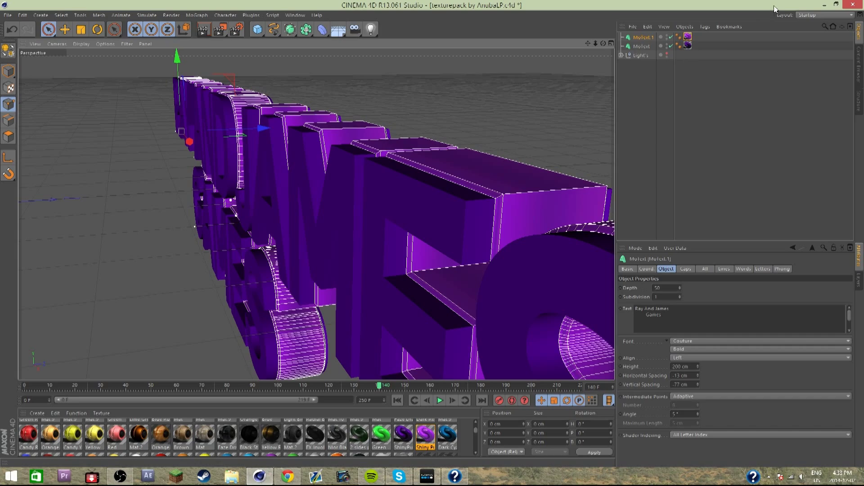
pyautogui.moveTo(610, 45)
pyautogui.mouseDown()
pyautogui.moveTo(590, 44)
pyautogui.moveTo(607, 46)
pyautogui.mouseUp()
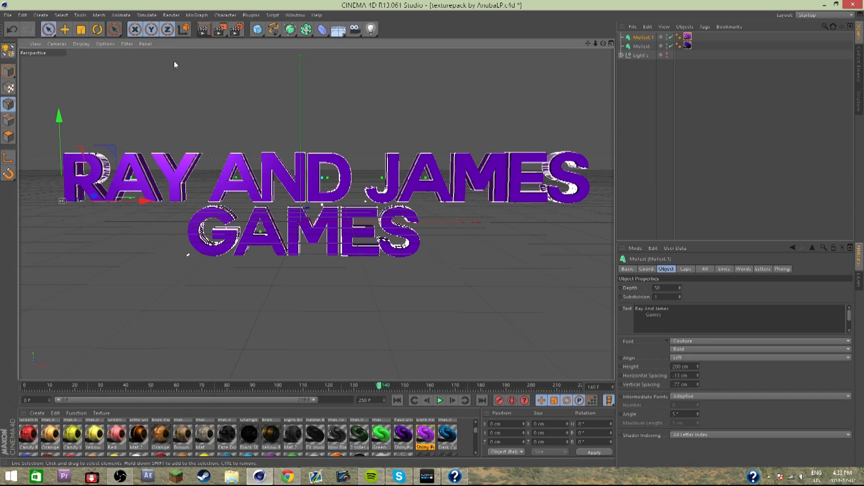
# Set MoText.1's Start and End fillet radius to 4 cm, checking the rounder caps with renders
pyautogui.click(204, 31)
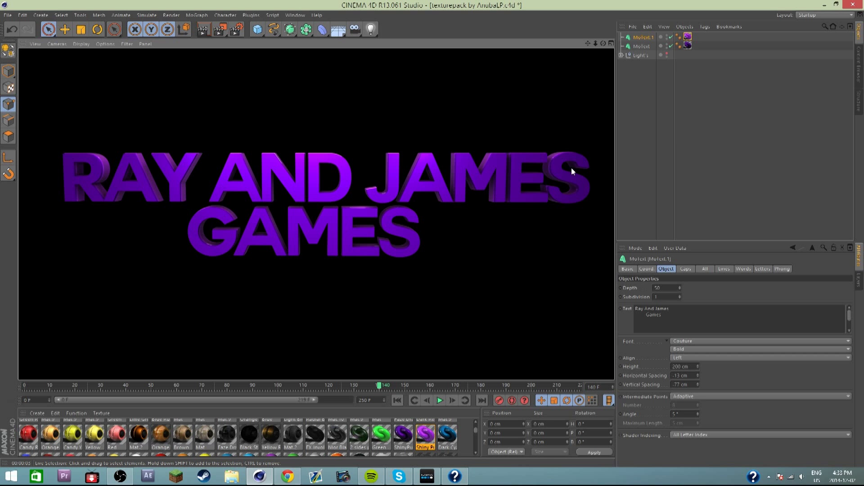
pyautogui.click(482, 263)
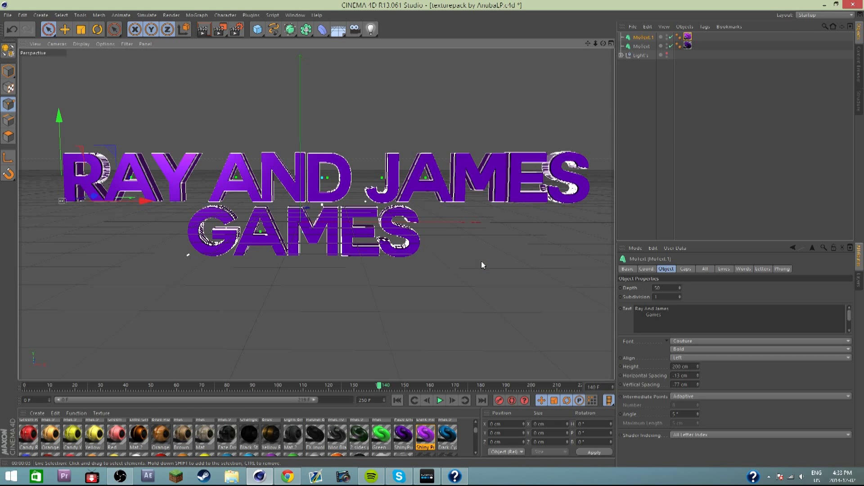
pyautogui.click(686, 269)
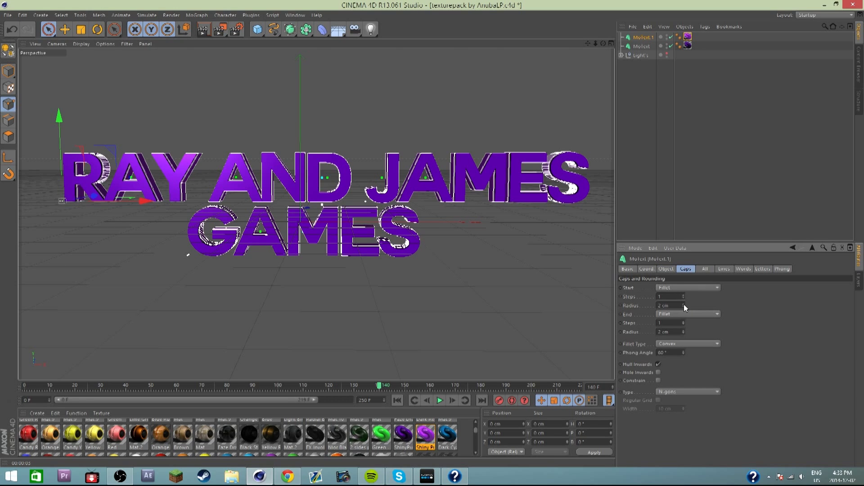
pyautogui.click(684, 305)
pyautogui.click(684, 305)
pyautogui.click(684, 331)
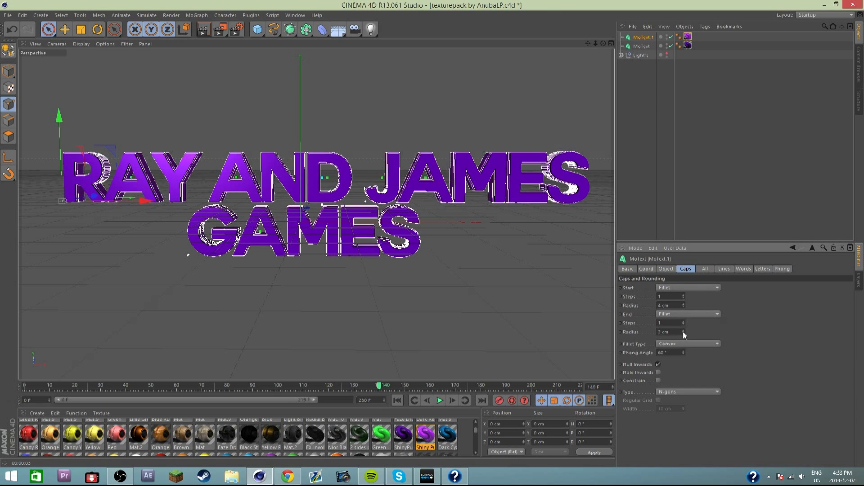
pyautogui.click(683, 331)
pyautogui.click(208, 31)
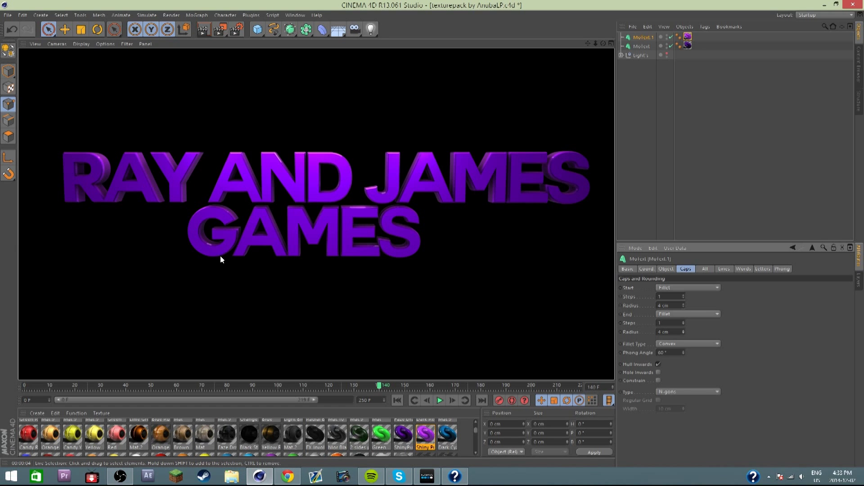
pyautogui.click(171, 300)
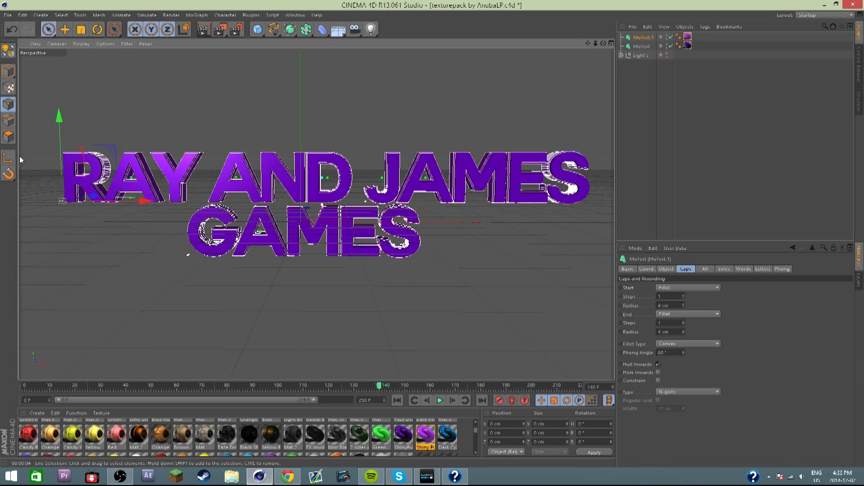
# Box-select both text layers, then cancel the menu and undo an accidental reorder of MoText
pyautogui.moveTo(696, 52); pyautogui.dragTo(622, 32)
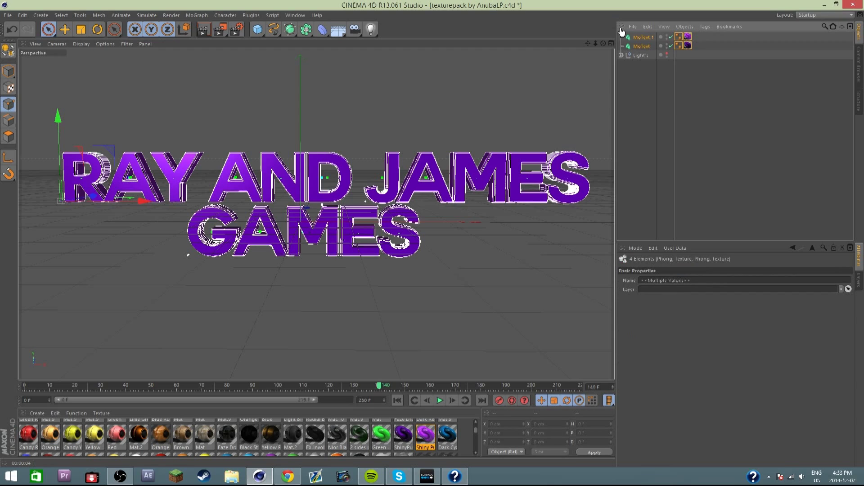
pyautogui.rightClick(643, 49)
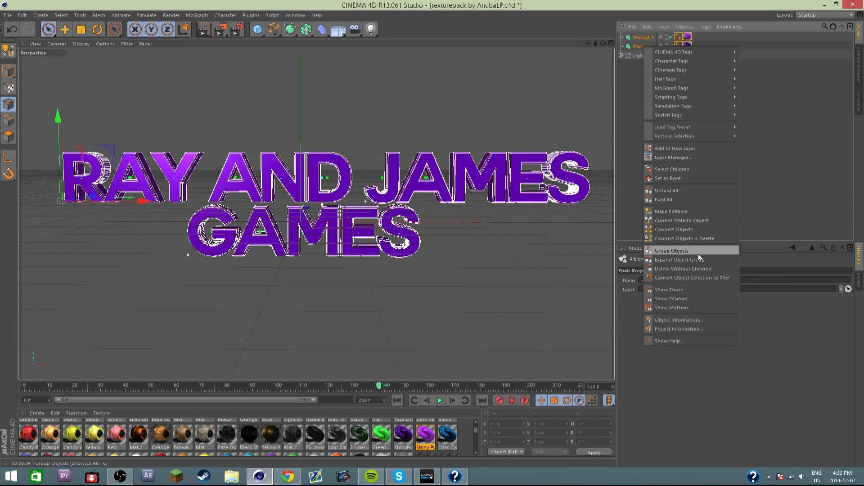
pyautogui.click(784, 147)
pyautogui.click(791, 85)
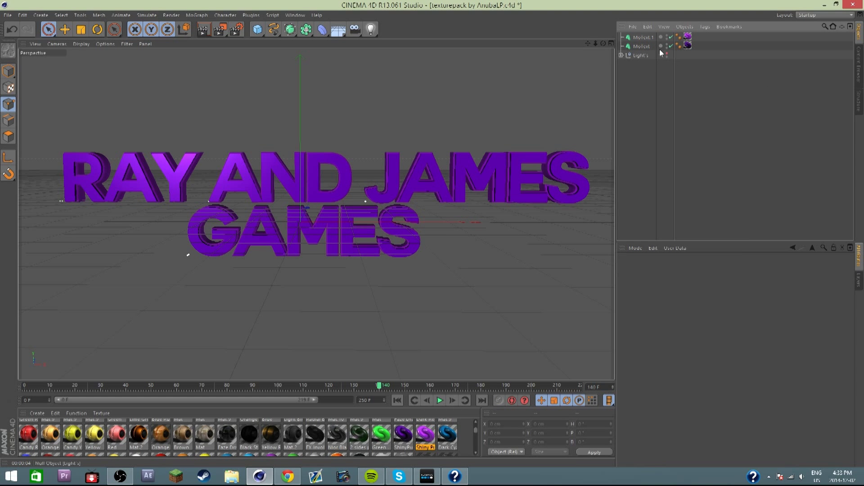
pyautogui.moveTo(660, 50); pyautogui.dragTo(646, 71)
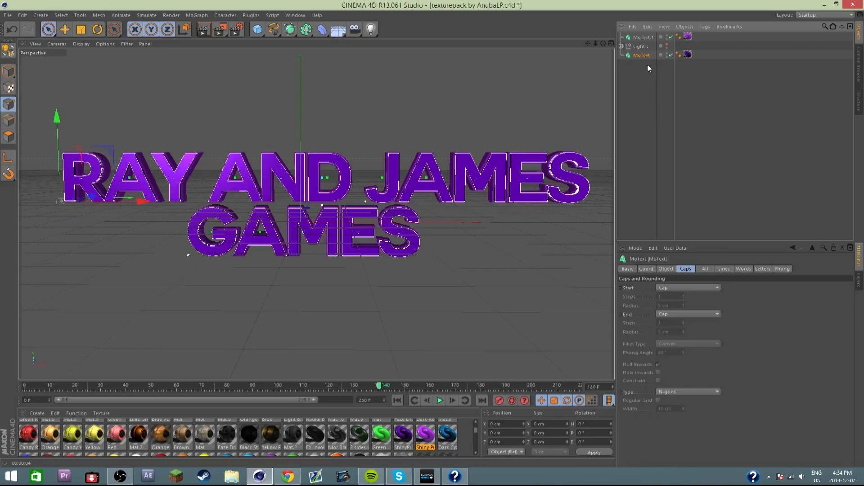
pyautogui.hotkey('ctrl', 'z')
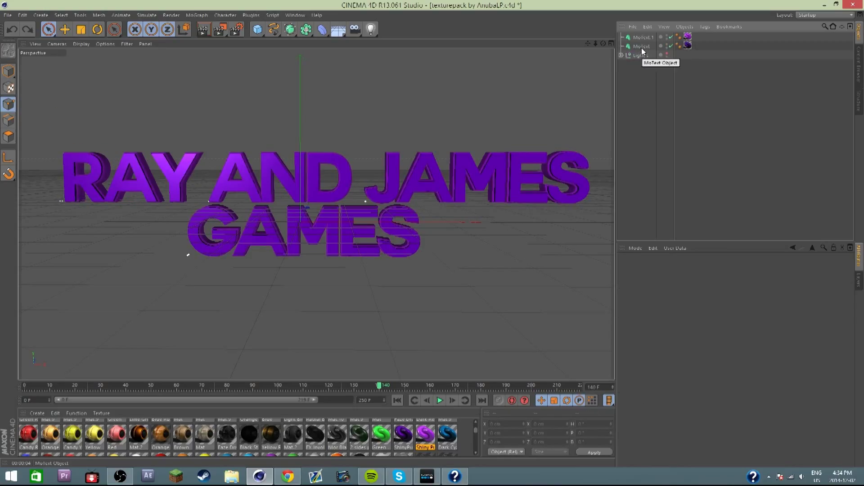
# Group MoText and MoText.1 under a new Null and rename it 'Combined text'
pyautogui.click(642, 46)
pyautogui.keyDown('ctrl'); pyautogui.click(642, 38); pyautogui.keyUp('ctrl')
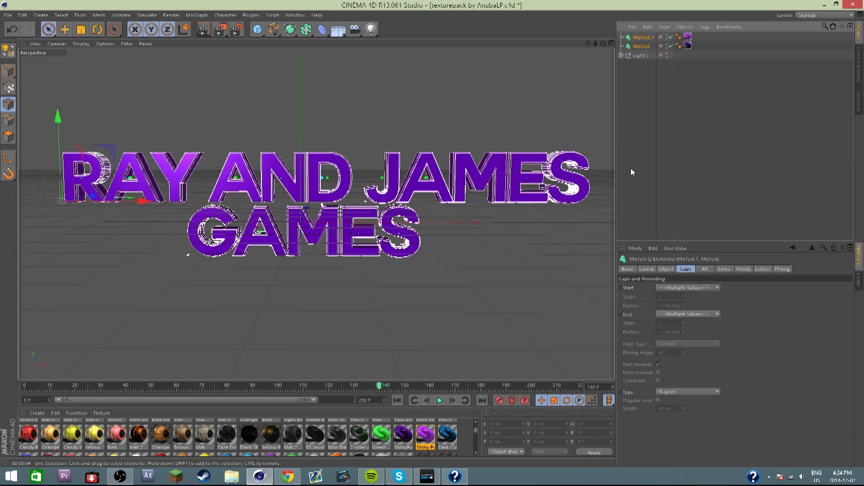
pyautogui.rightClick(643, 39)
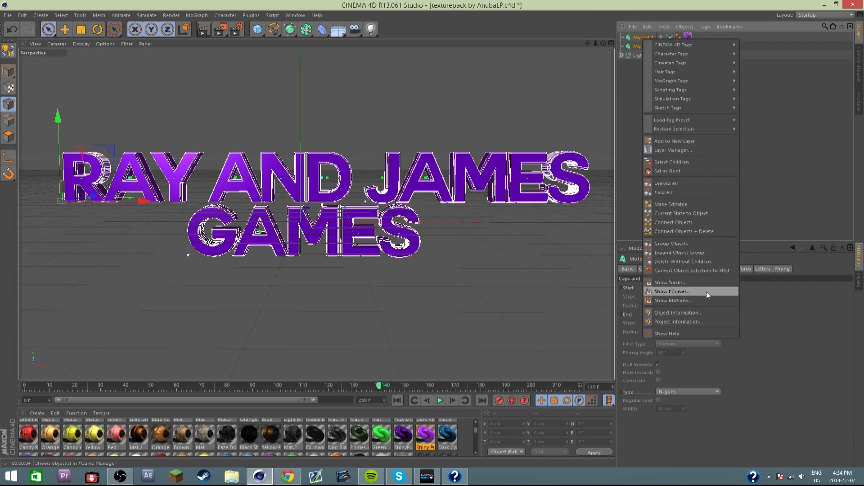
pyautogui.click(687, 244)
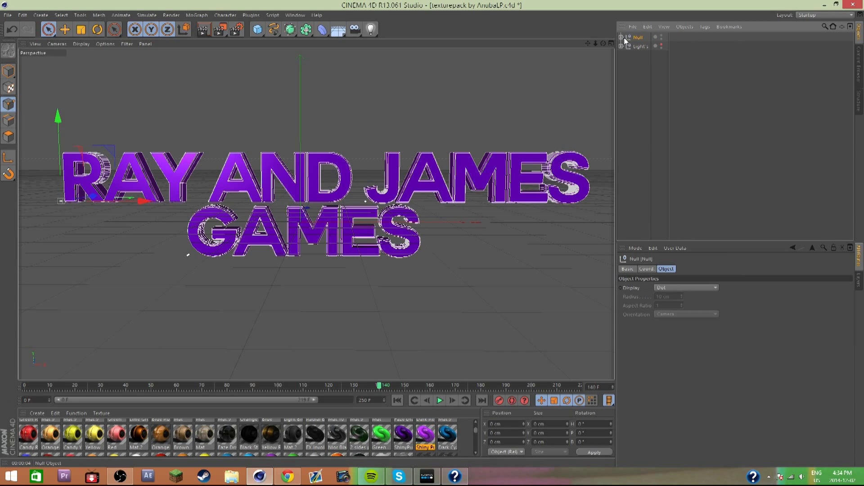
pyautogui.rightClick(637, 38)
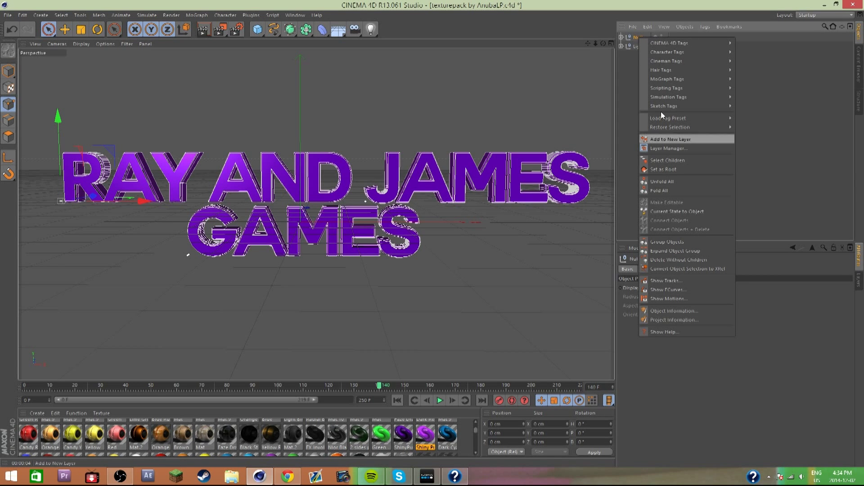
pyautogui.click(636, 39)
pyautogui.doubleClick(636, 37)
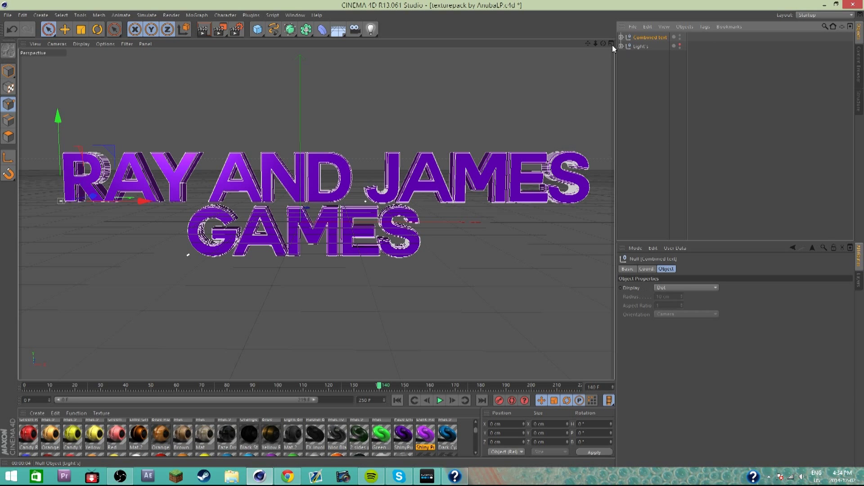
# Drag the Combined text pivot to the title's centre via Enable Axis, testing it with an undone rotation
pyautogui.click(8, 157)
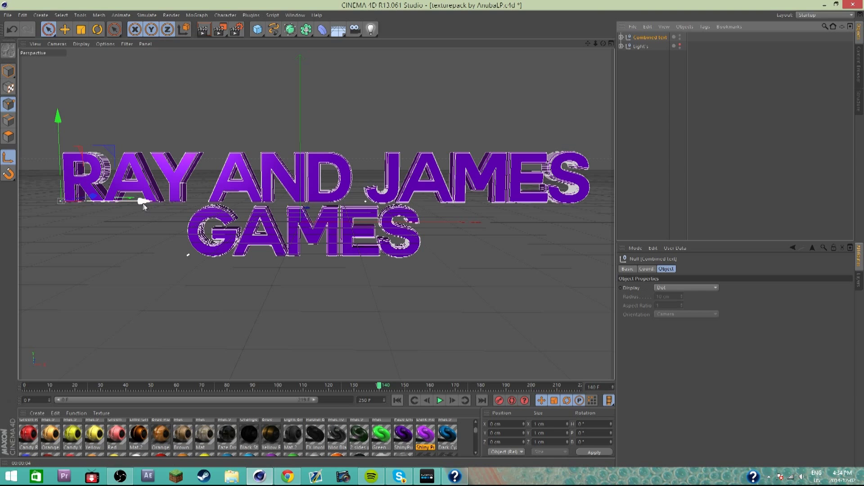
pyautogui.moveTo(148, 202); pyautogui.dragTo(400, 209)
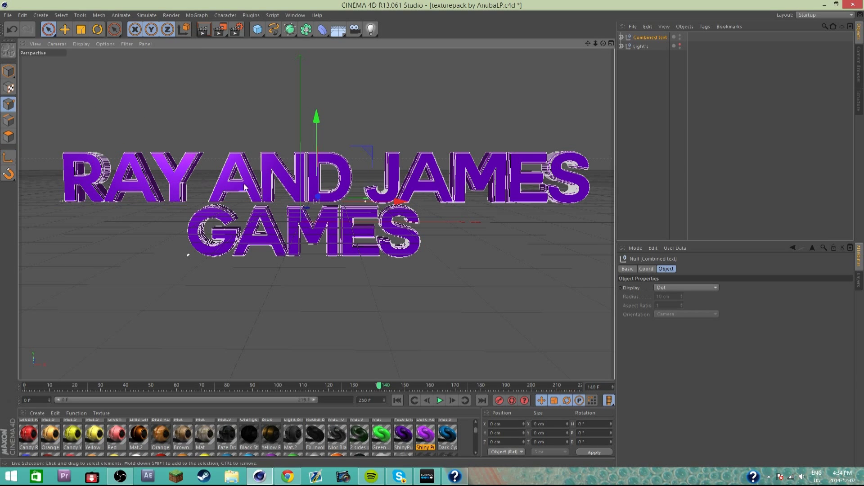
pyautogui.press('r')
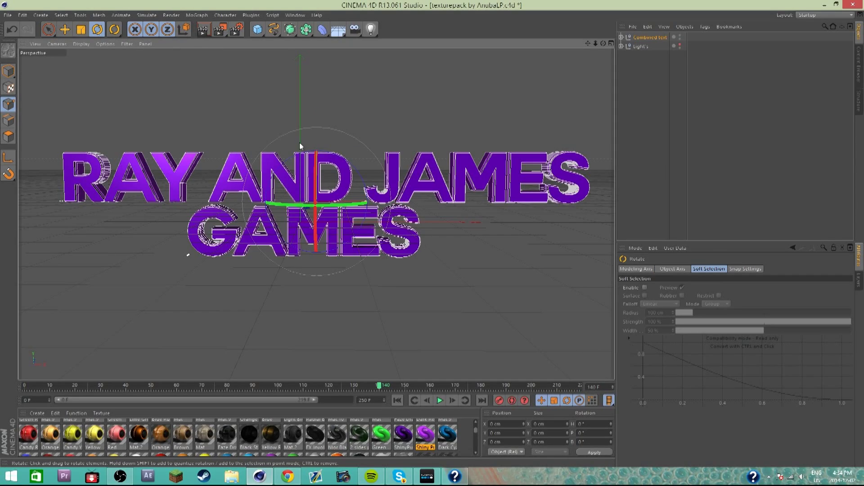
pyautogui.moveTo(313, 168); pyautogui.dragTo(332, 233)
pyautogui.hotkey('ctrl', 'z')
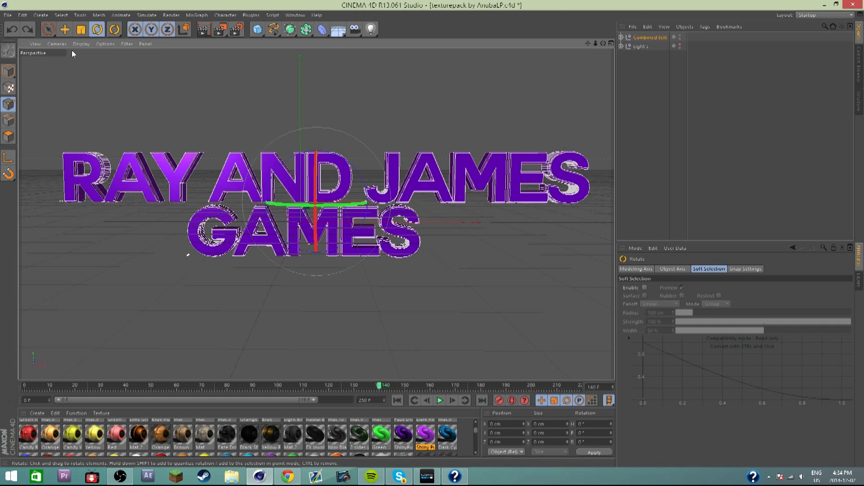
pyautogui.click(52, 33)
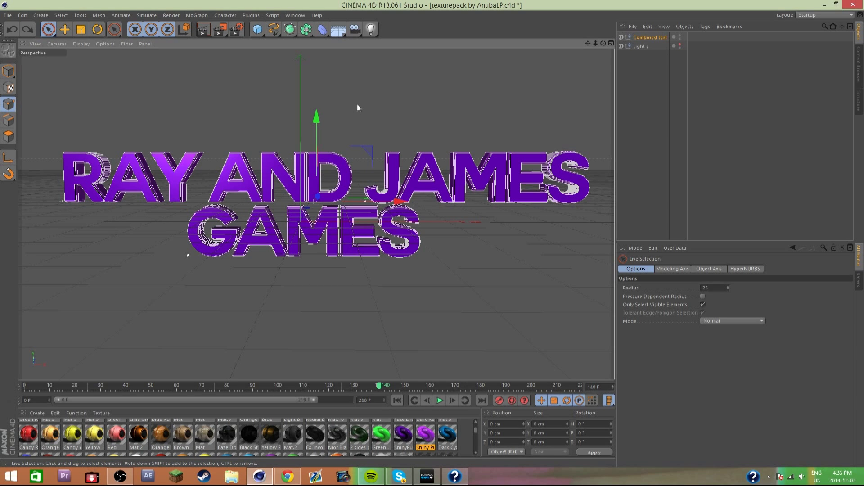
pyautogui.click(685, 126)
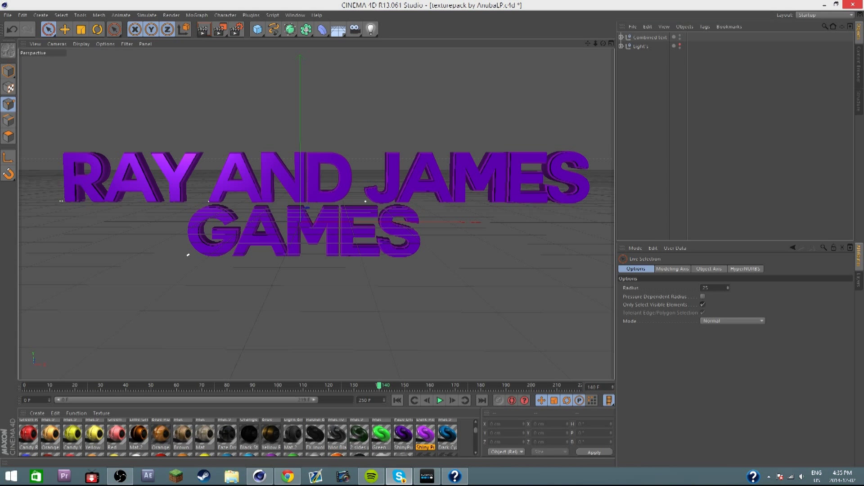
pyautogui.click(656, 40)
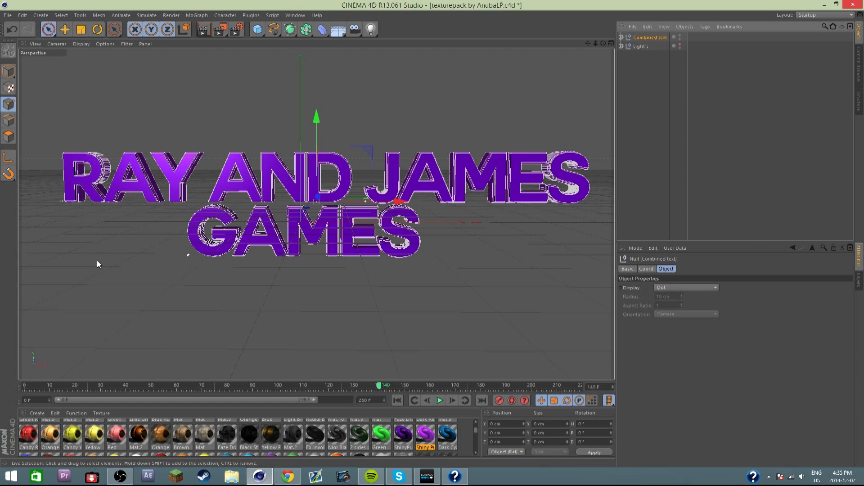